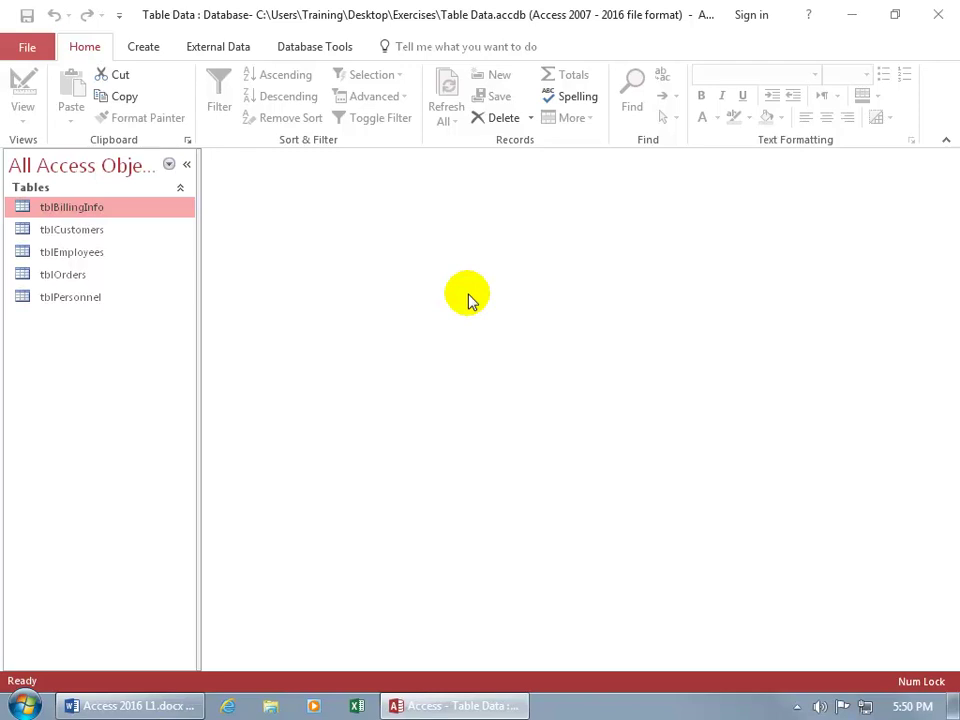
Open tblEmployees from the Navigation Pane in Datasheet View.
double_click(72, 255)
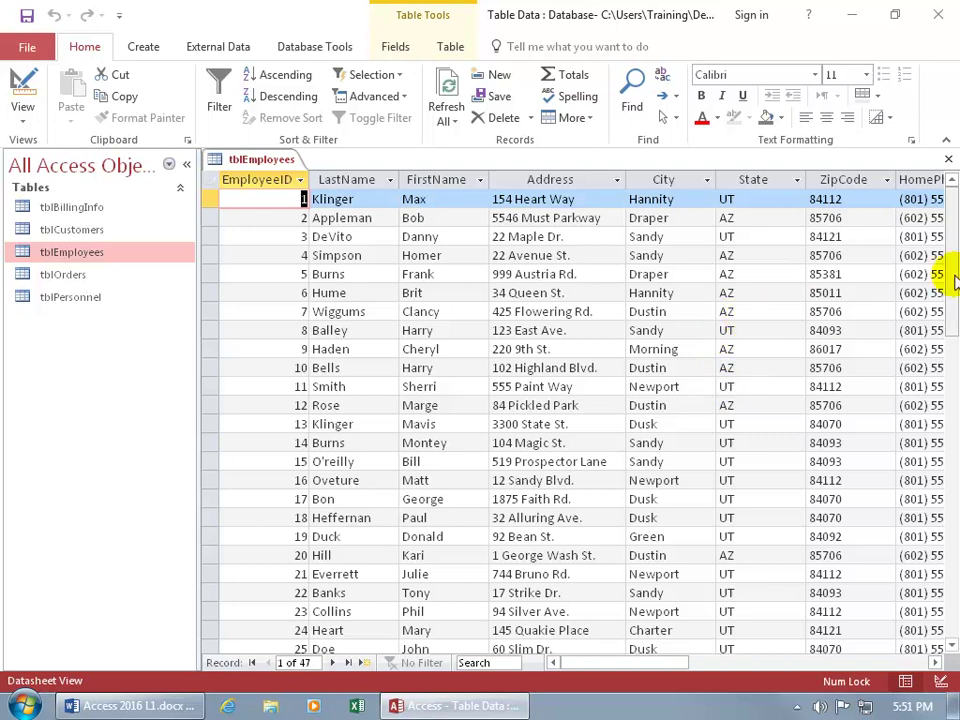
Go to the blank new-record row after record 47, trying the New button and Ctrl++.
drag(955, 275, 949, 500)
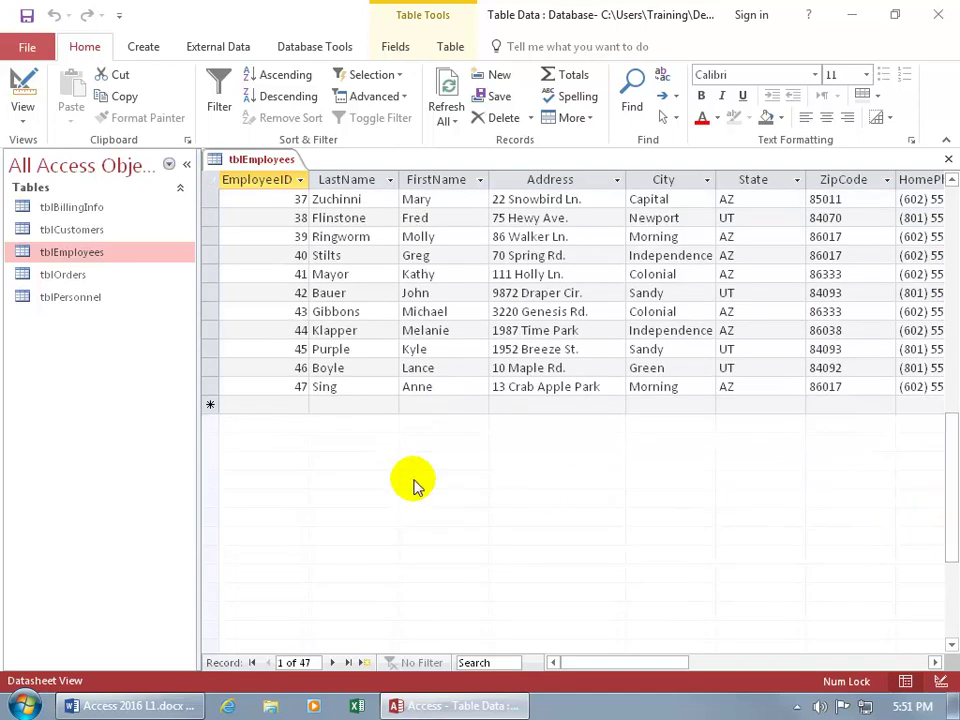
click(285, 403)
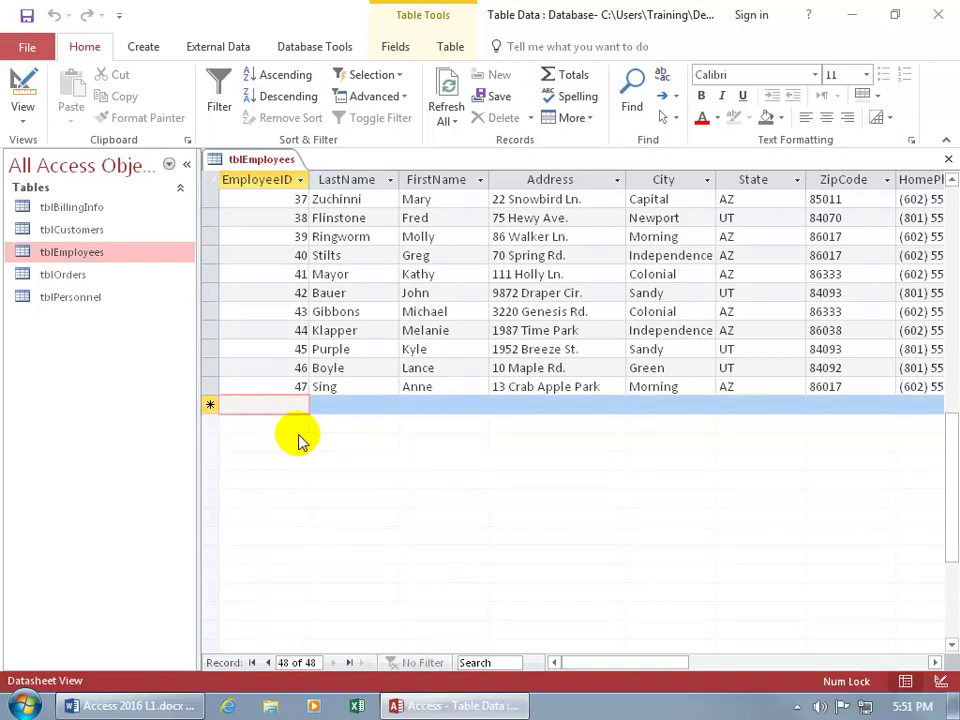
key(ctrl+Home)
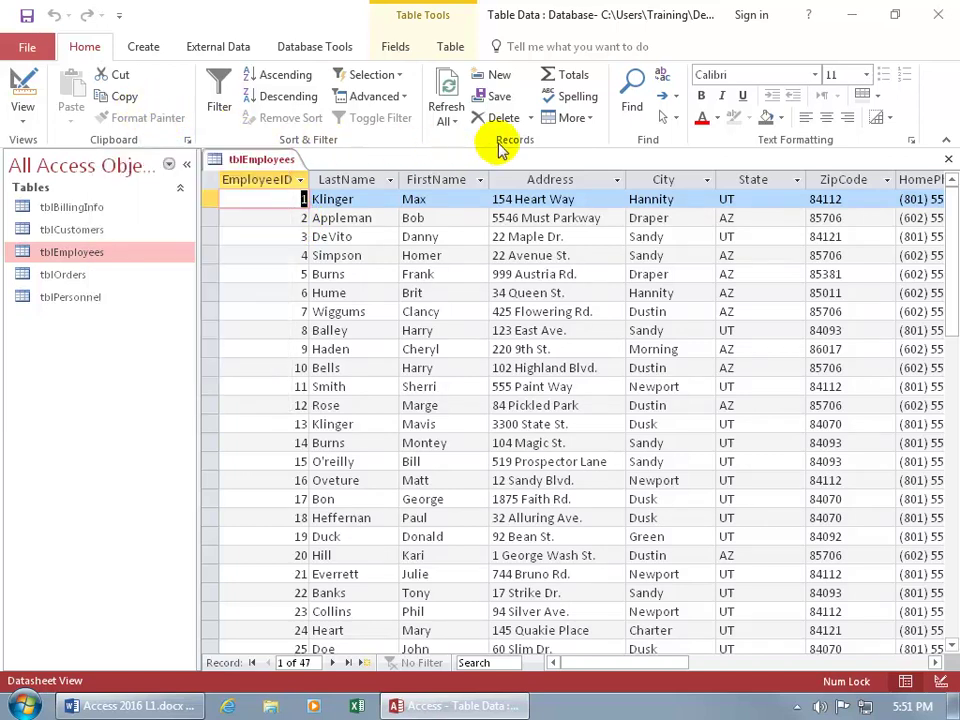
click(508, 77)
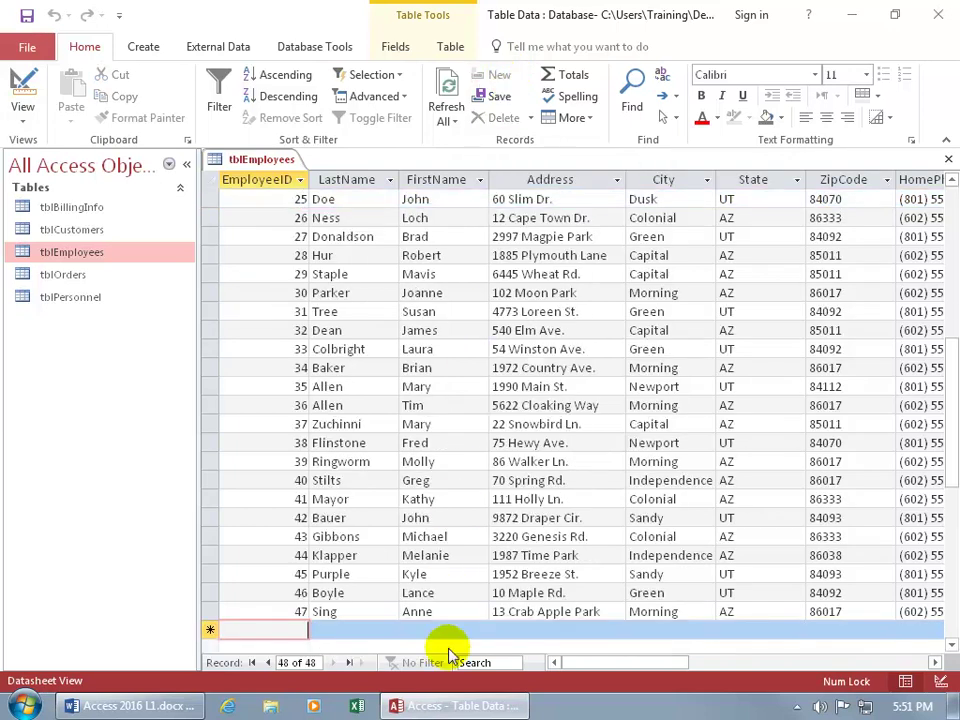
key(ctrl+Home)
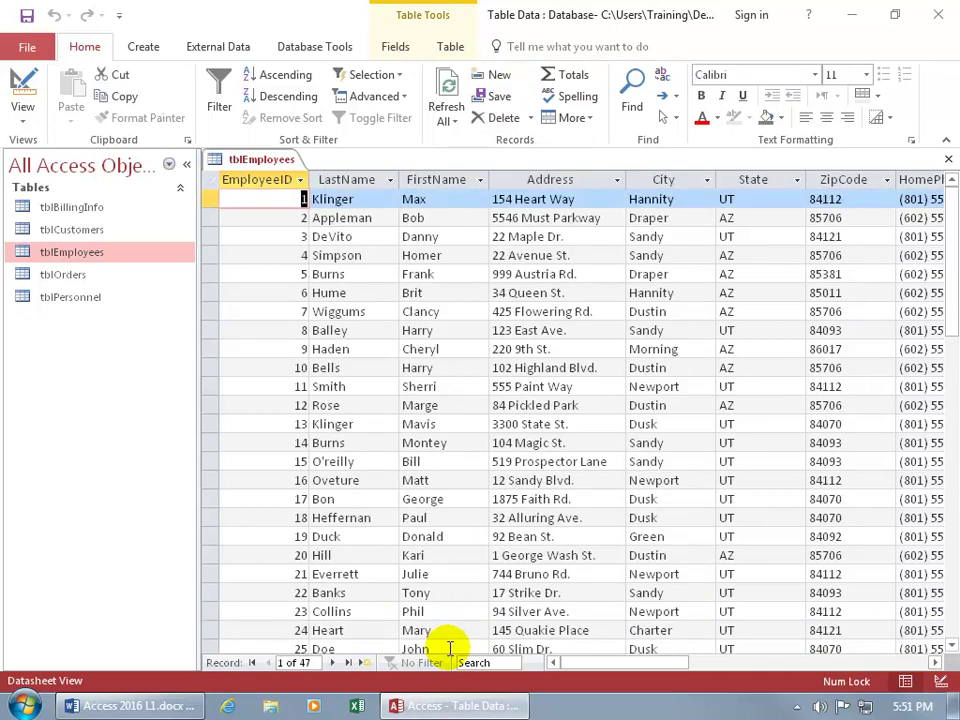
key(ctrl+plus)
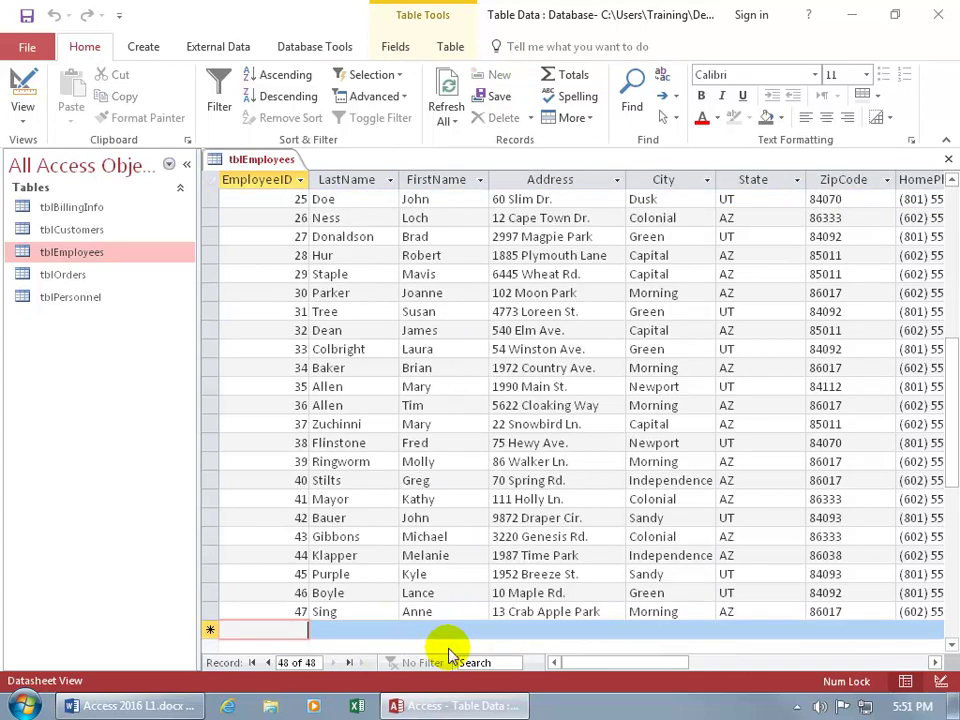
key(ctrl+Home)
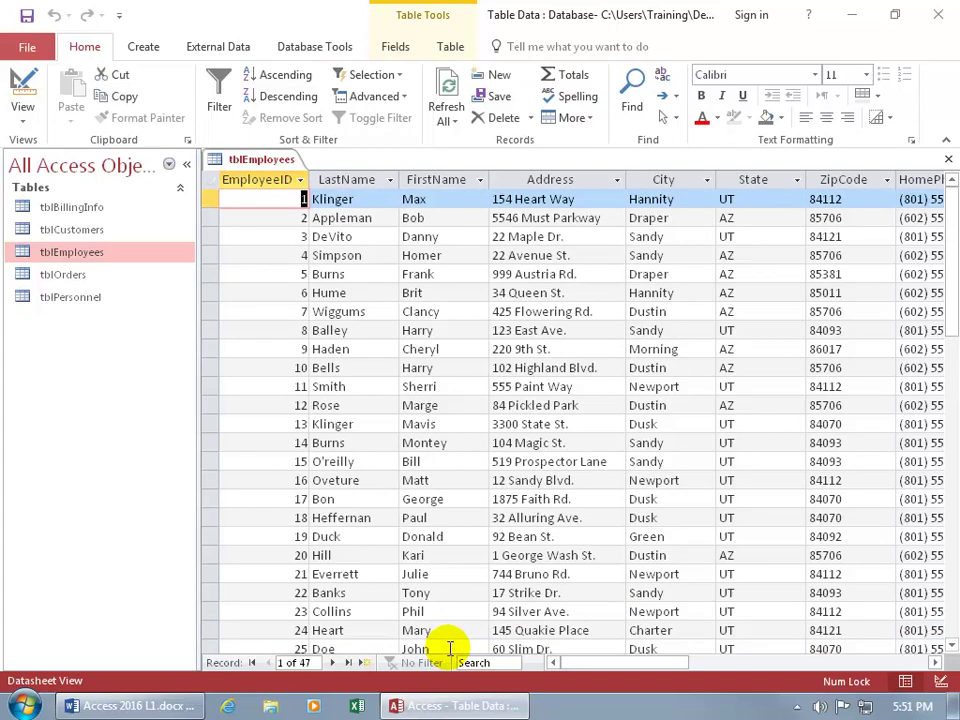
click(369, 665)
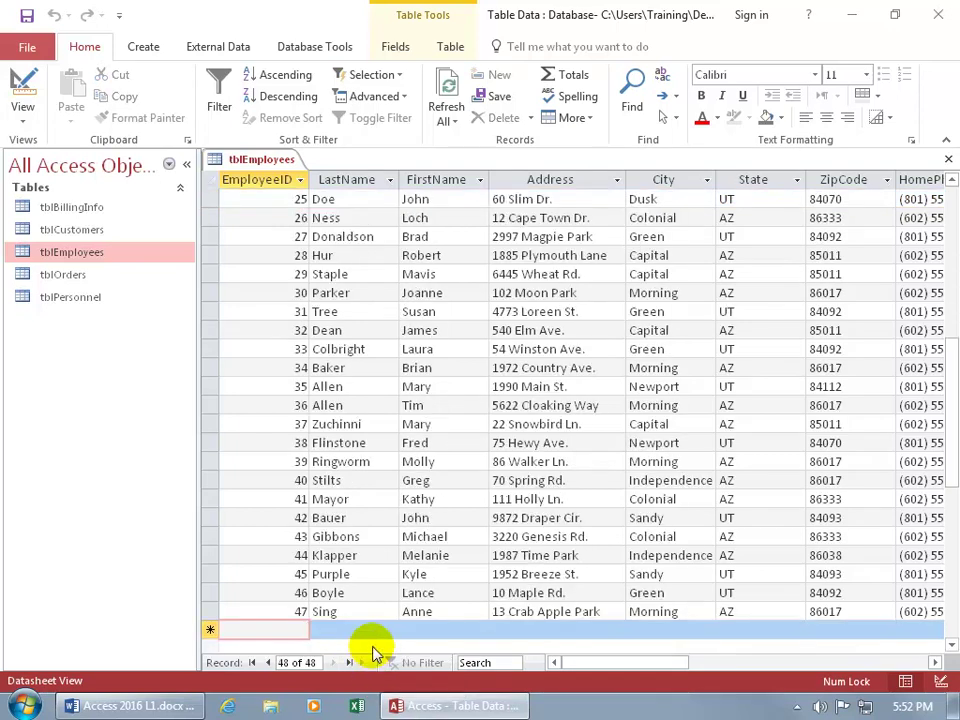
scroll(371, 643, down, 4)
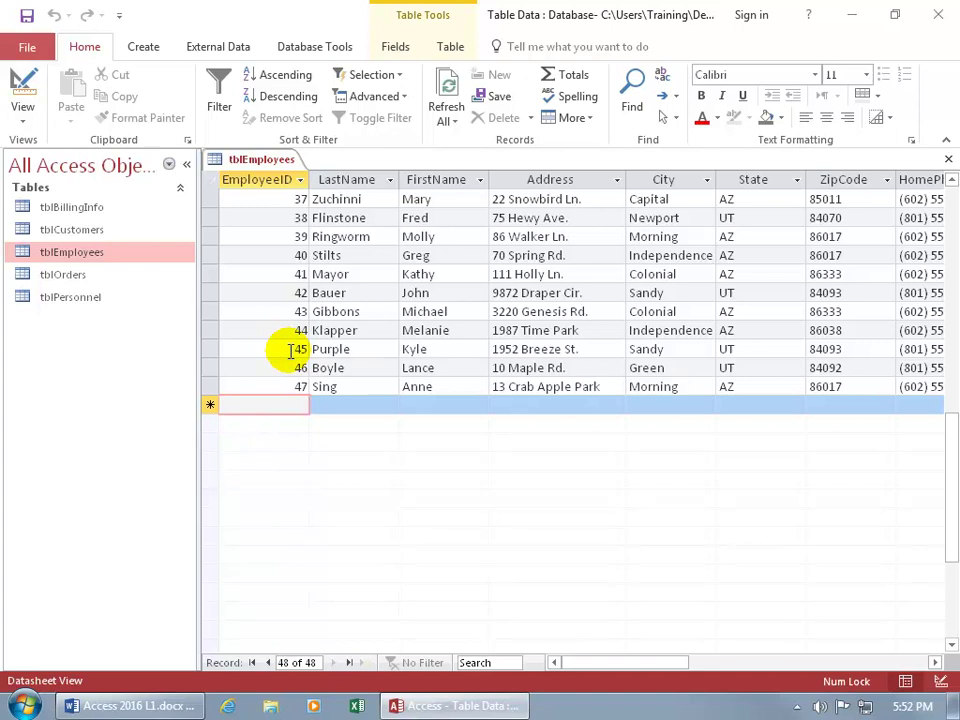
In Design View, give EmployeeID the description SS#, then save and return to the datasheet.
click(31, 89)
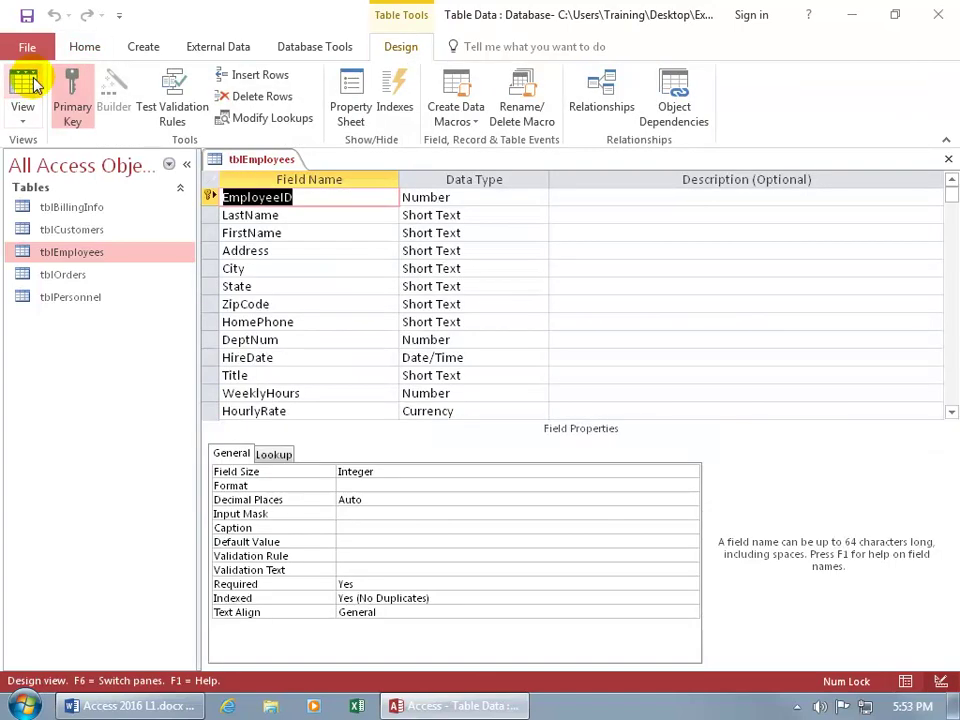
click(706, 195)
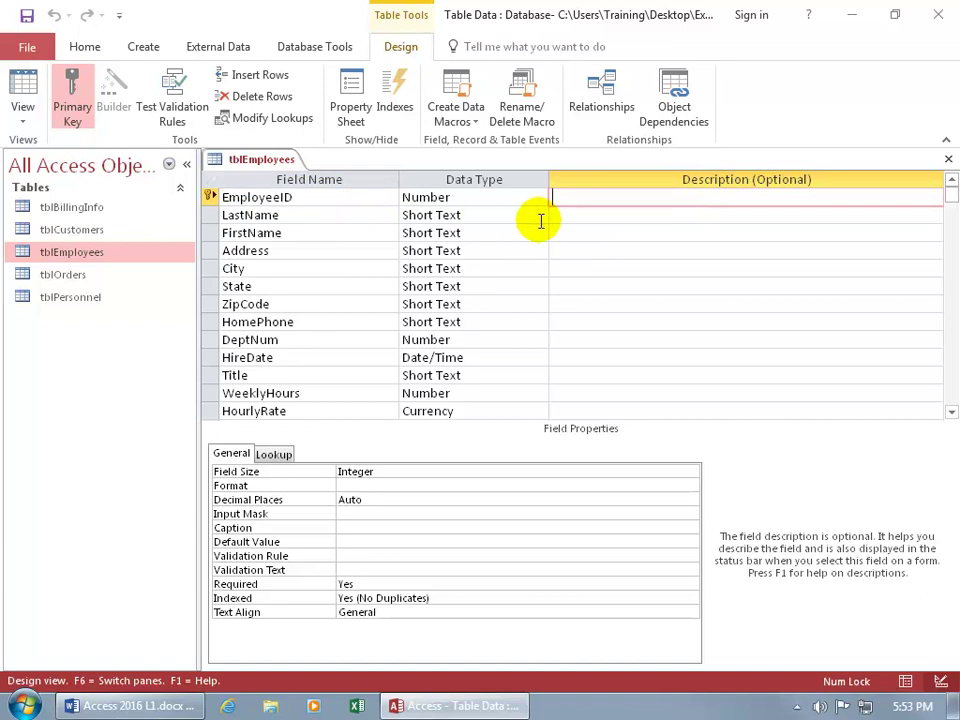
text(SS#)
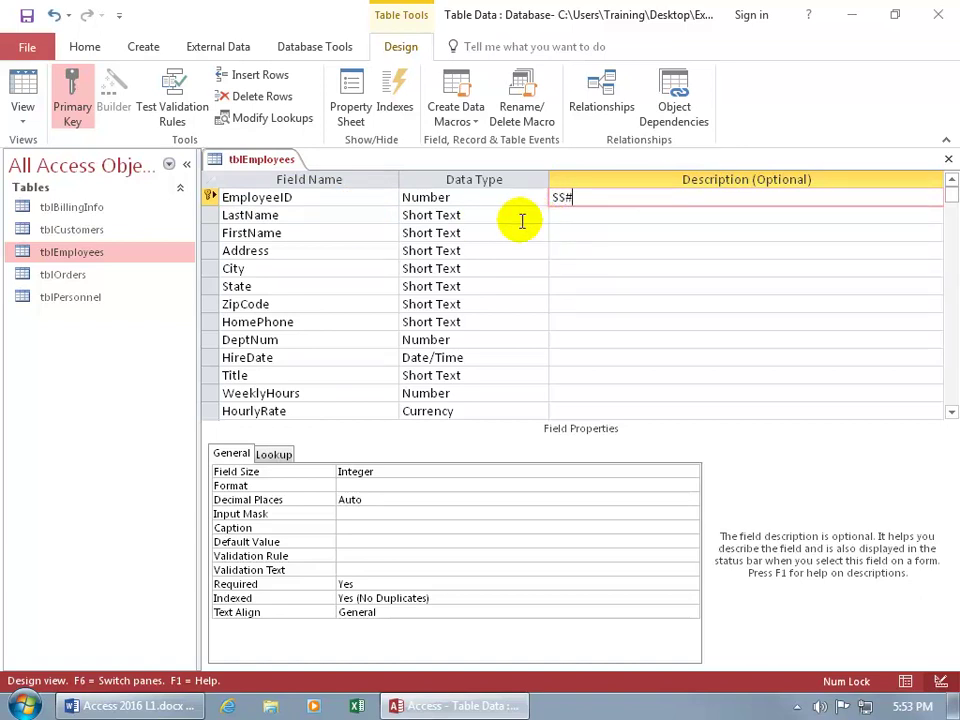
click(35, 88)
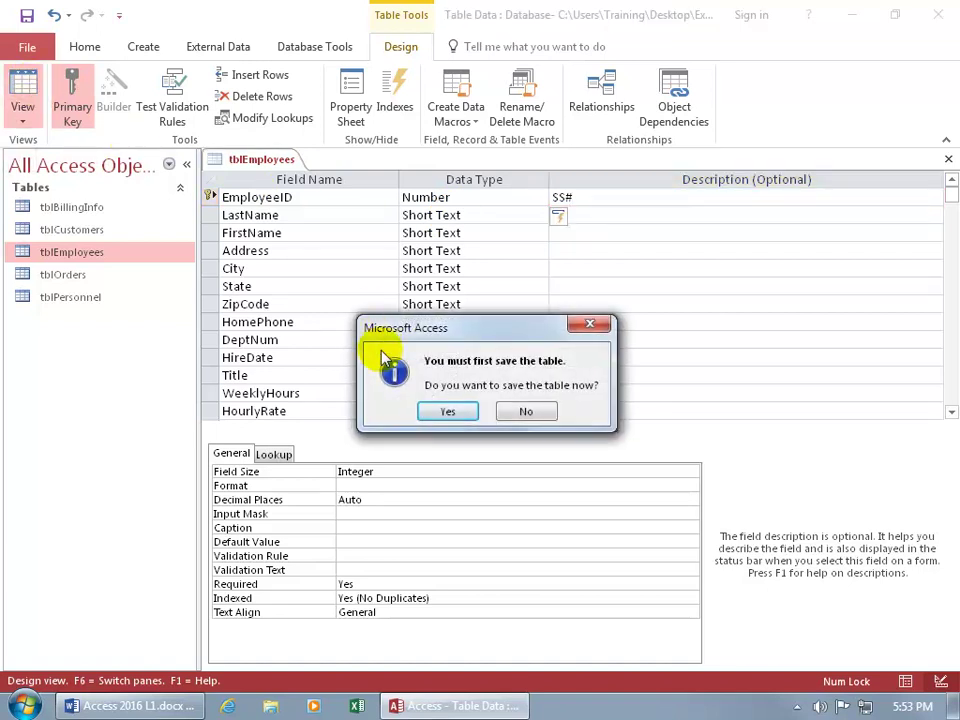
click(445, 415)
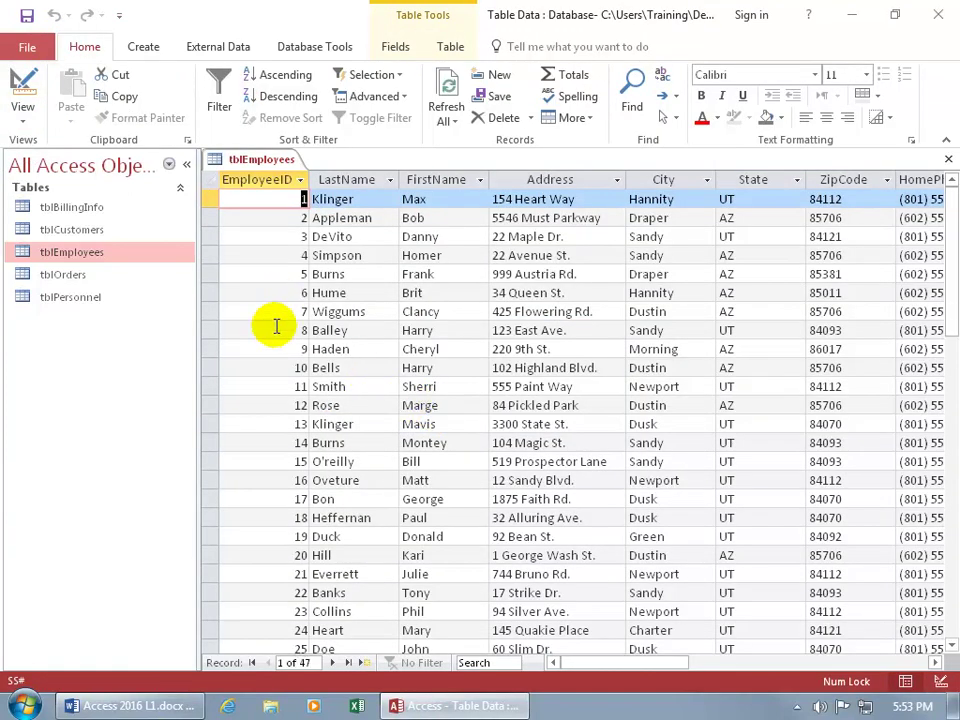
Move from record 13 to the blank new-record row at the bottom.
click(273, 421)
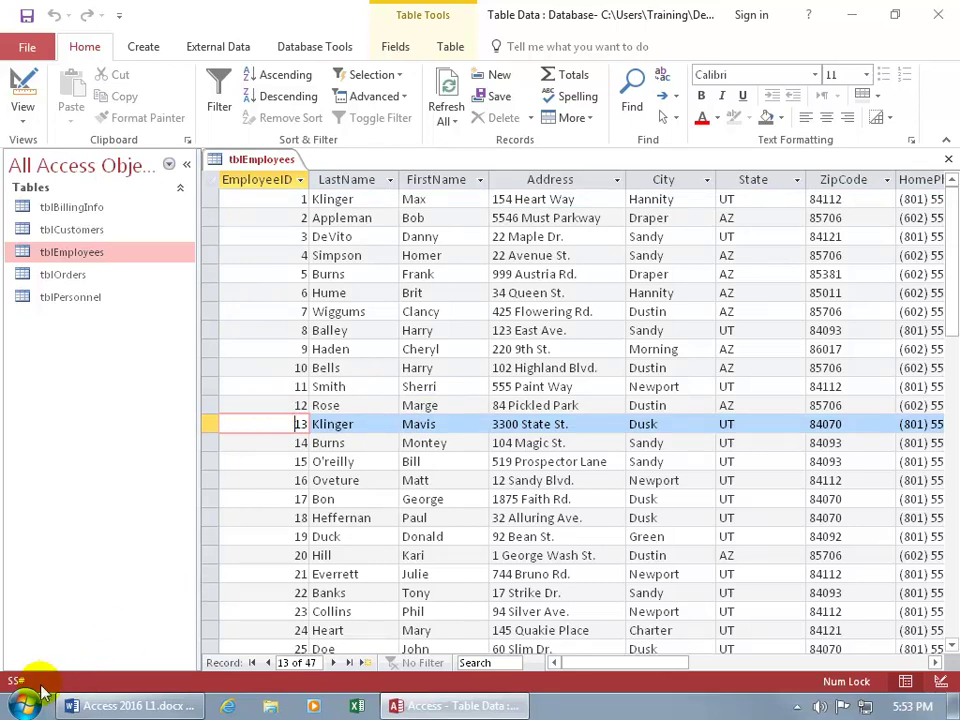
key(ctrl+plus)
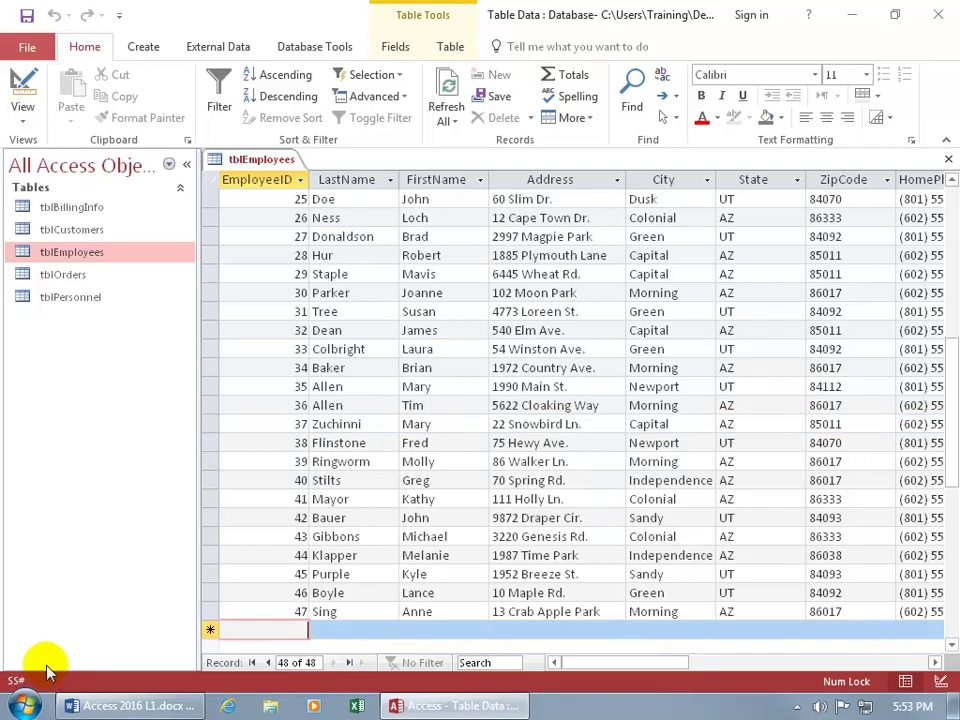
scroll(307, 560, down, 4)
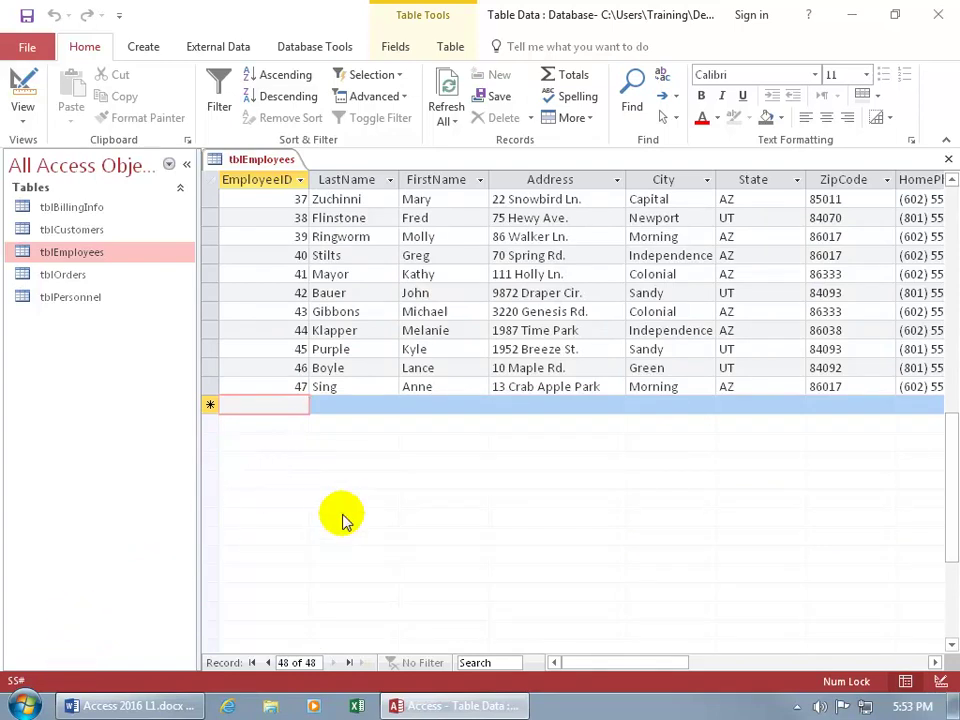
Enter teh in the new record's EmployeeID so AutoCorrect changes it to 'the'.
text(teh)
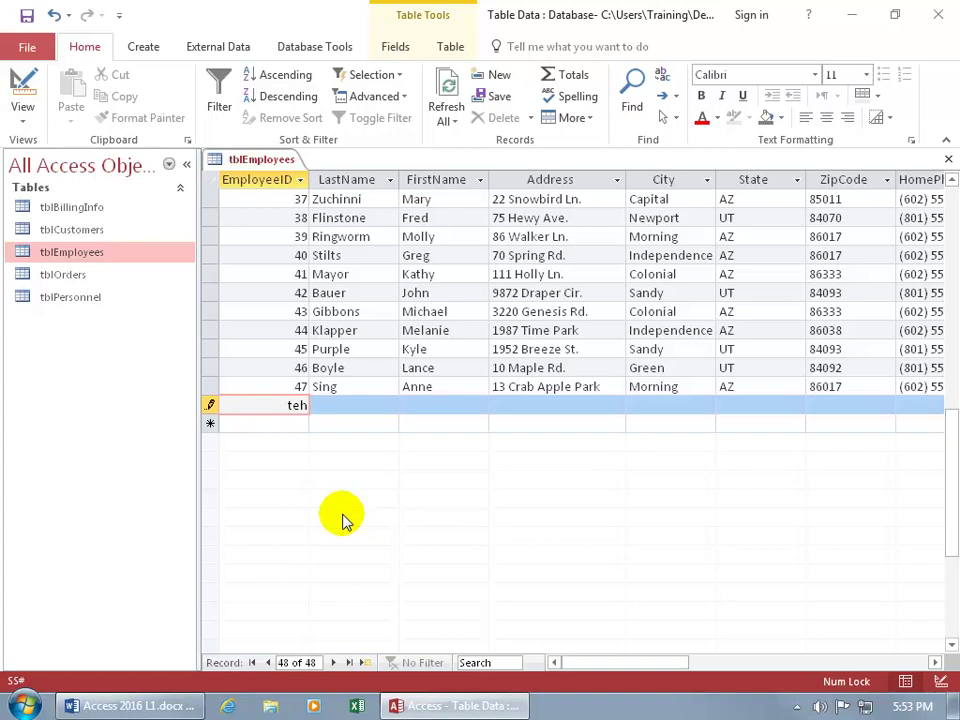
key(Tab)
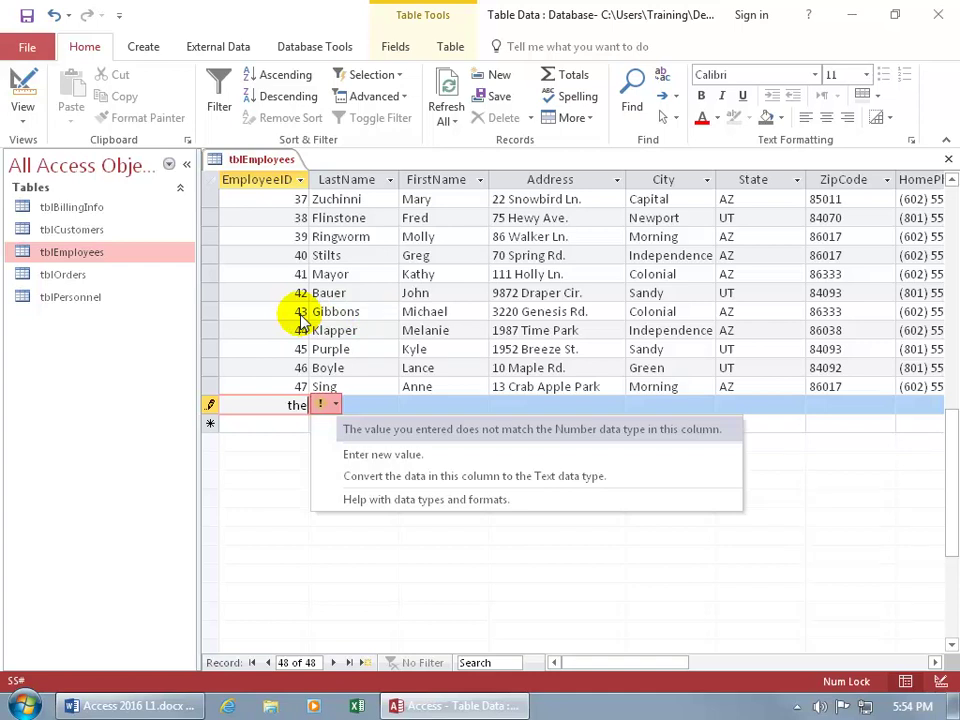
Dismiss the data-type warning and open the AutoCorrect: English (United States) settings from the smart tag.
click(375, 455)
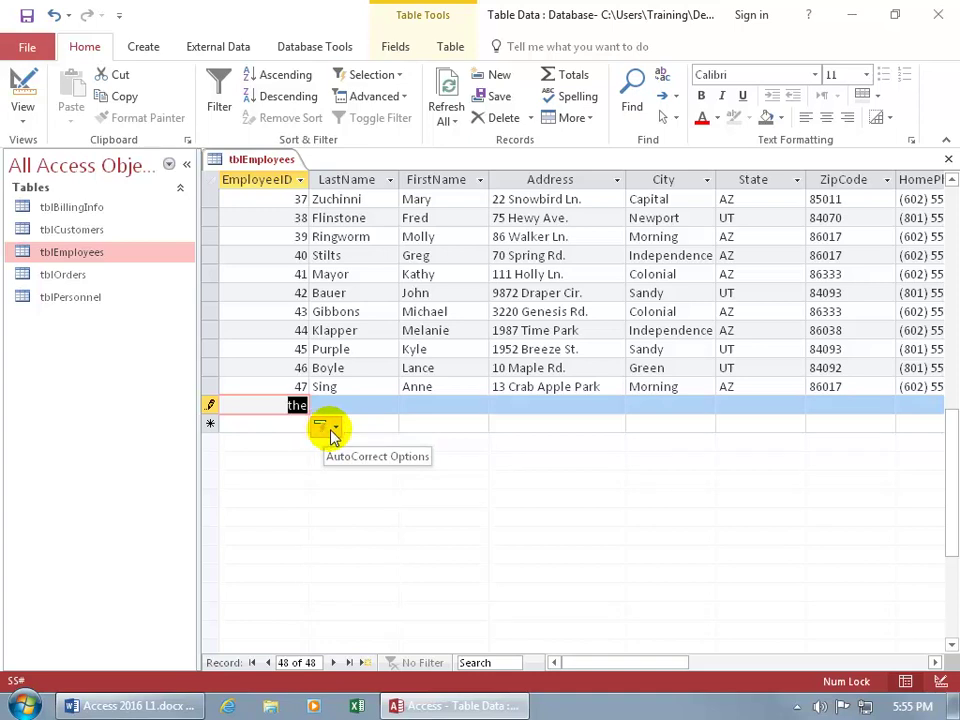
click(333, 433)
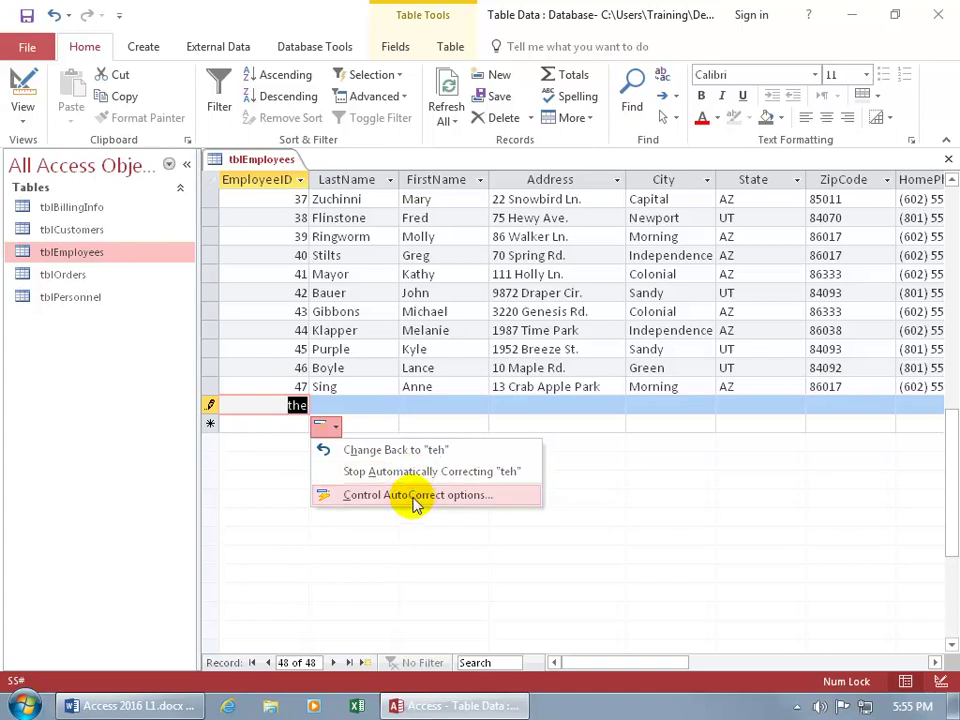
click(414, 504)
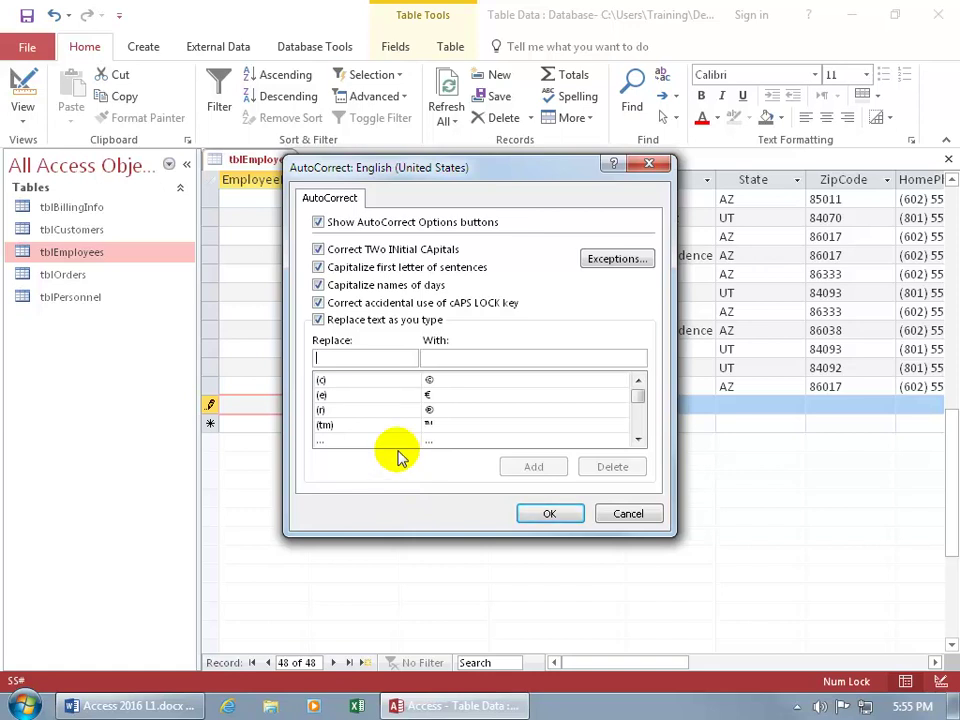
Look up the teh entry in AutoCorrect, cancel unchanged, and go to the File Info page.
text(teh)
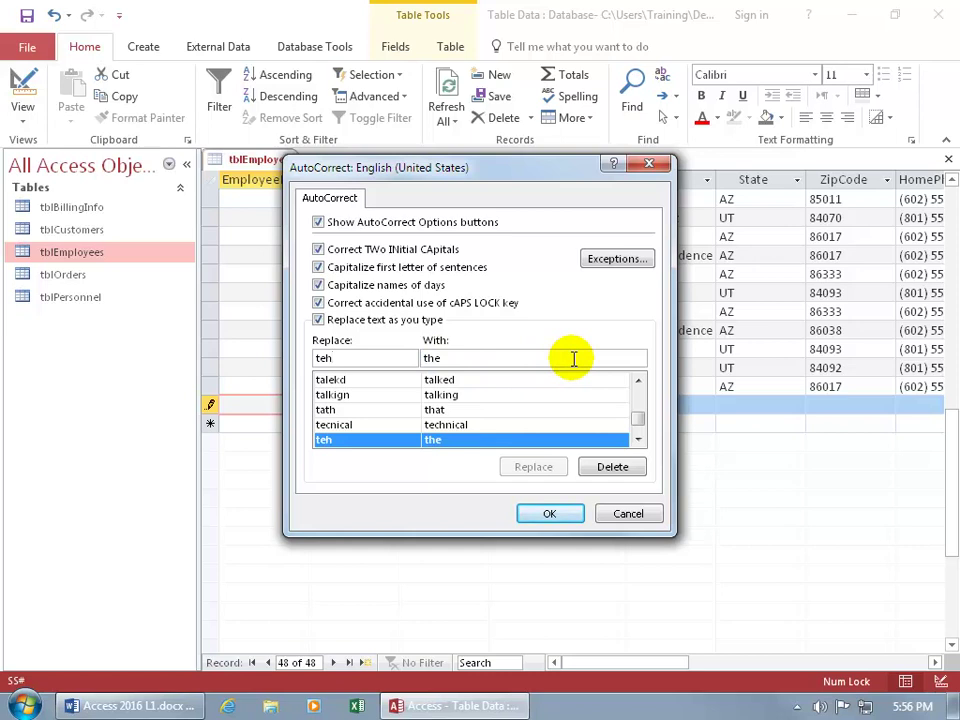
click(621, 511)
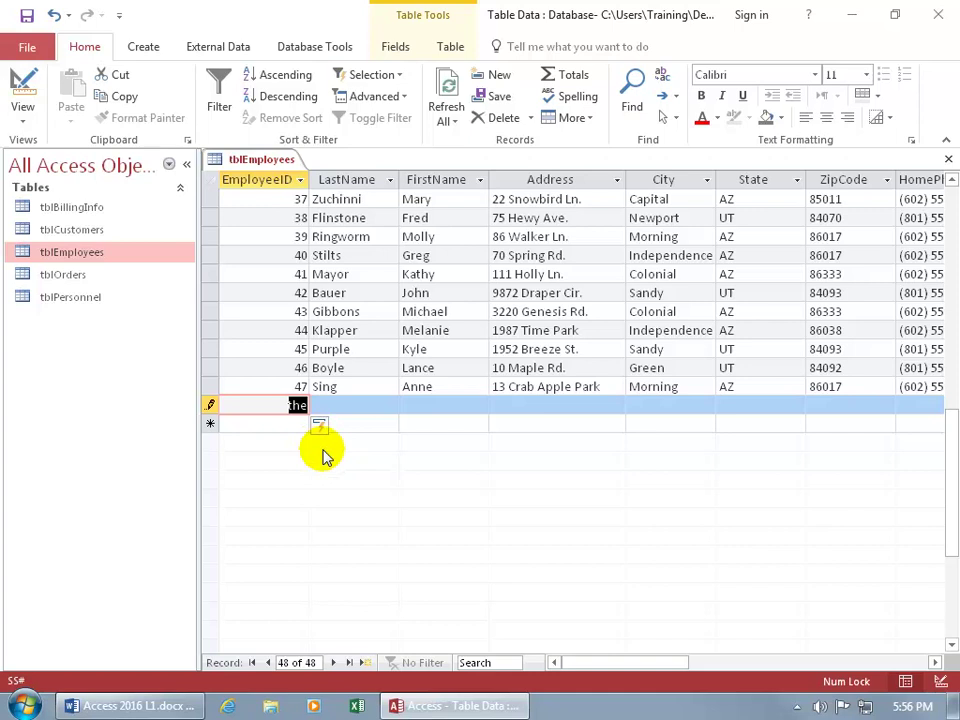
click(27, 47)
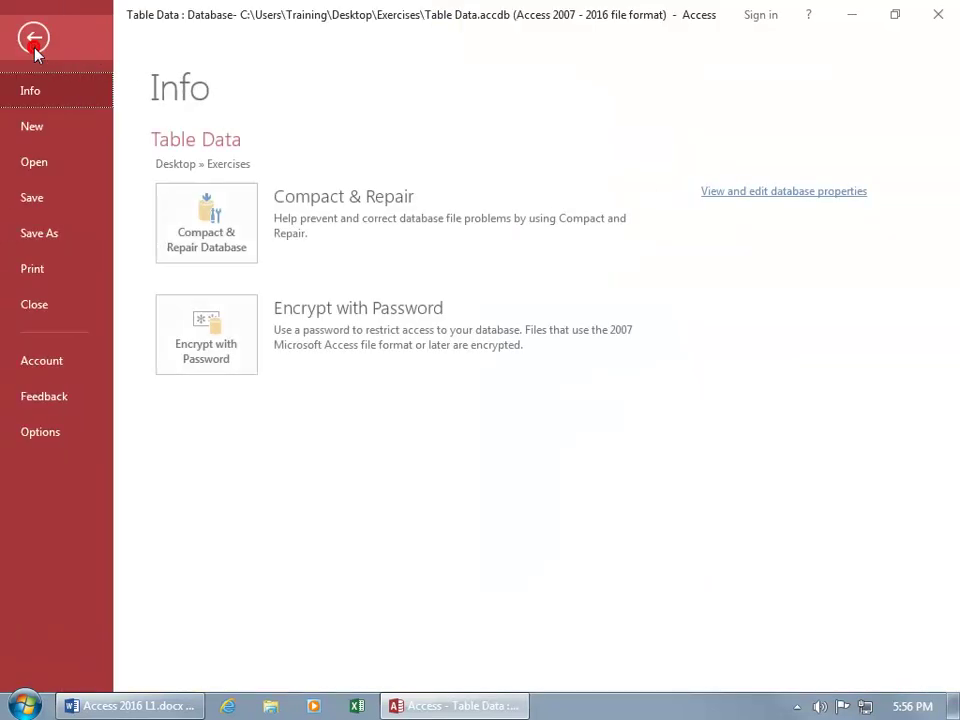
Review AutoCorrect under Access Options' Proofing page, then cancel both dialogs unchanged.
click(40, 433)
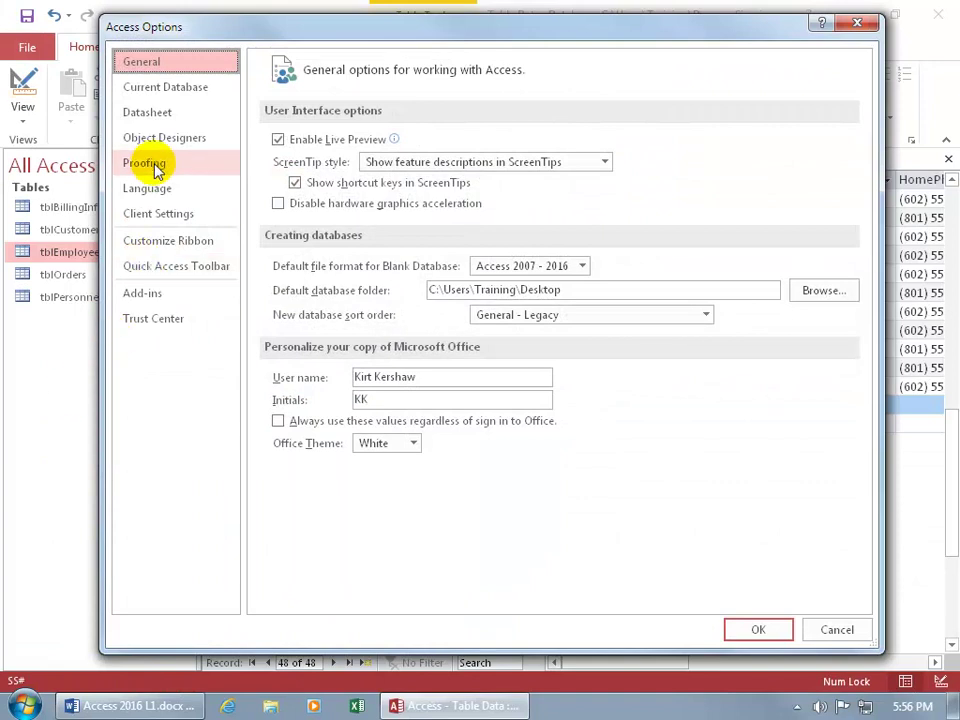
click(152, 165)
click(575, 152)
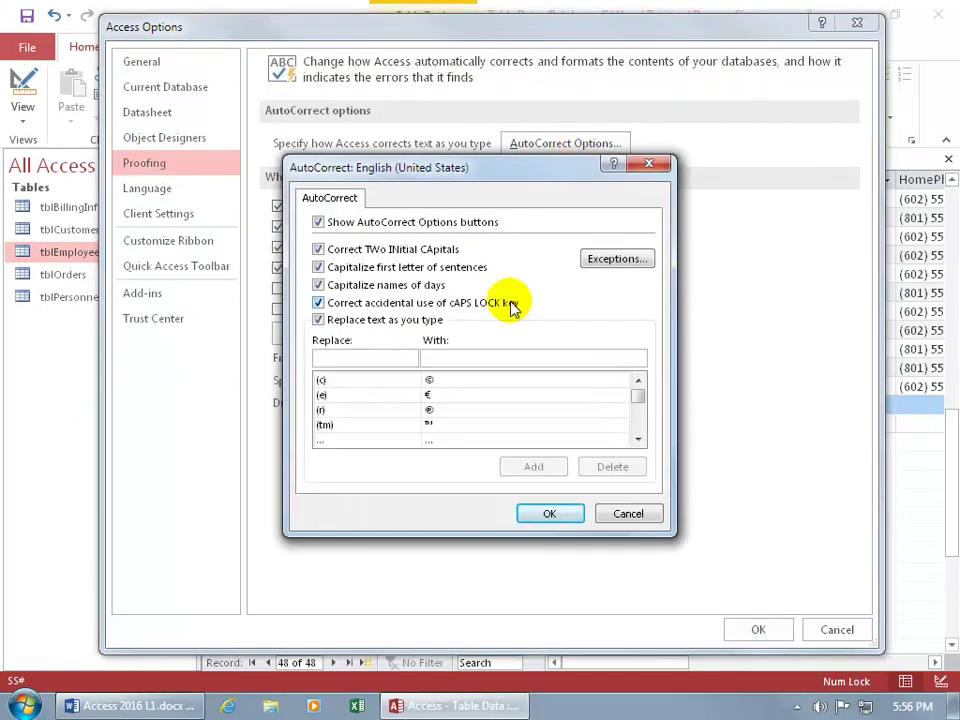
click(630, 518)
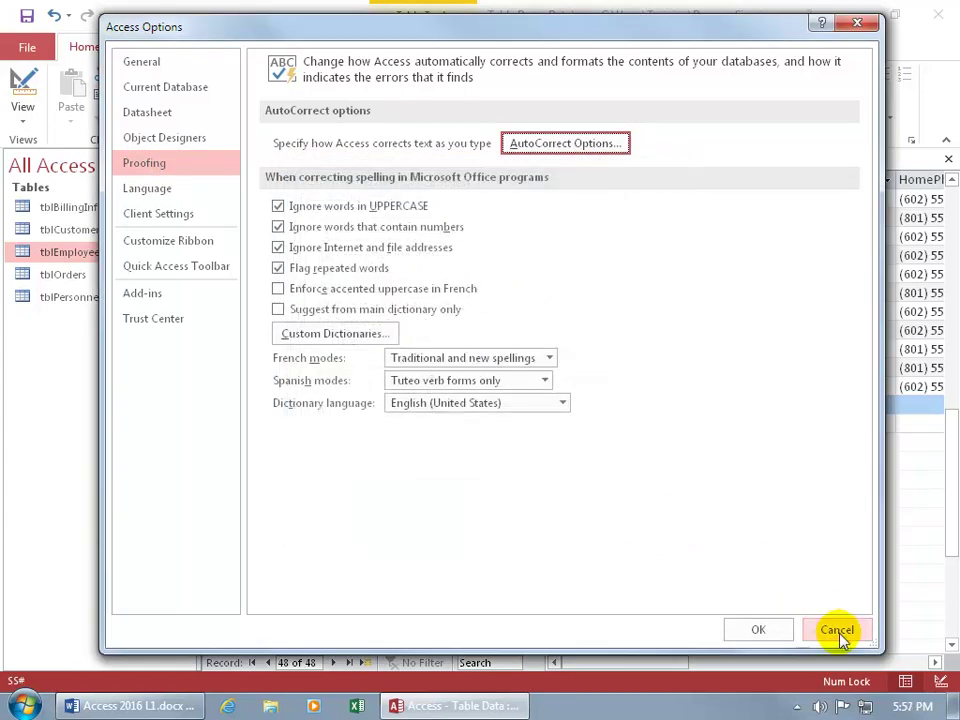
click(837, 630)
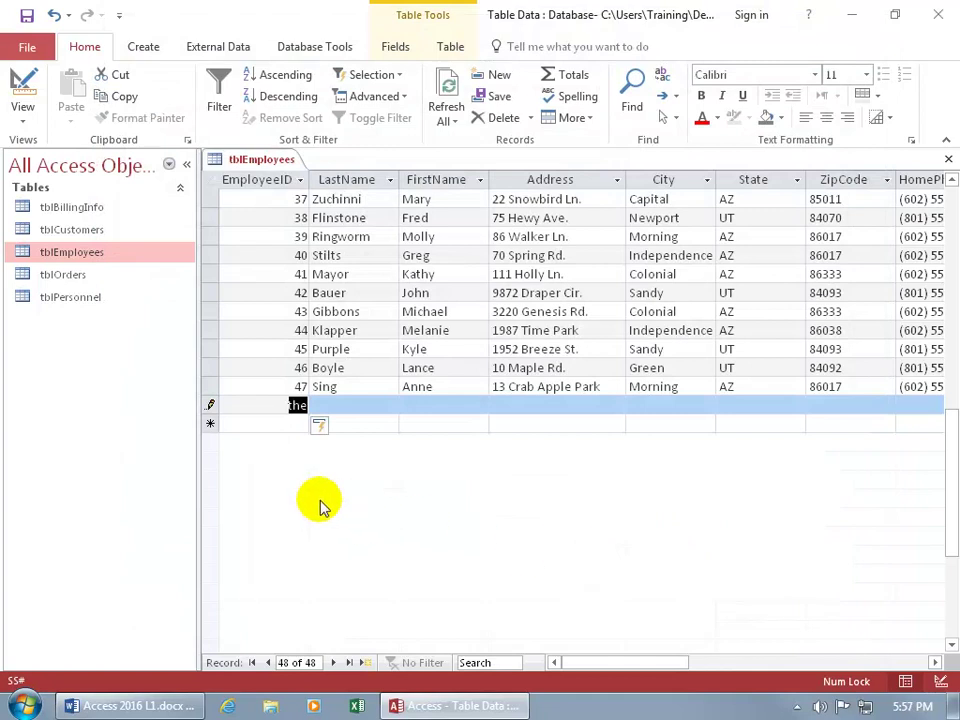
Clear the stray entry and fill in the new employee's name and Utah postal address.
key(Delete)
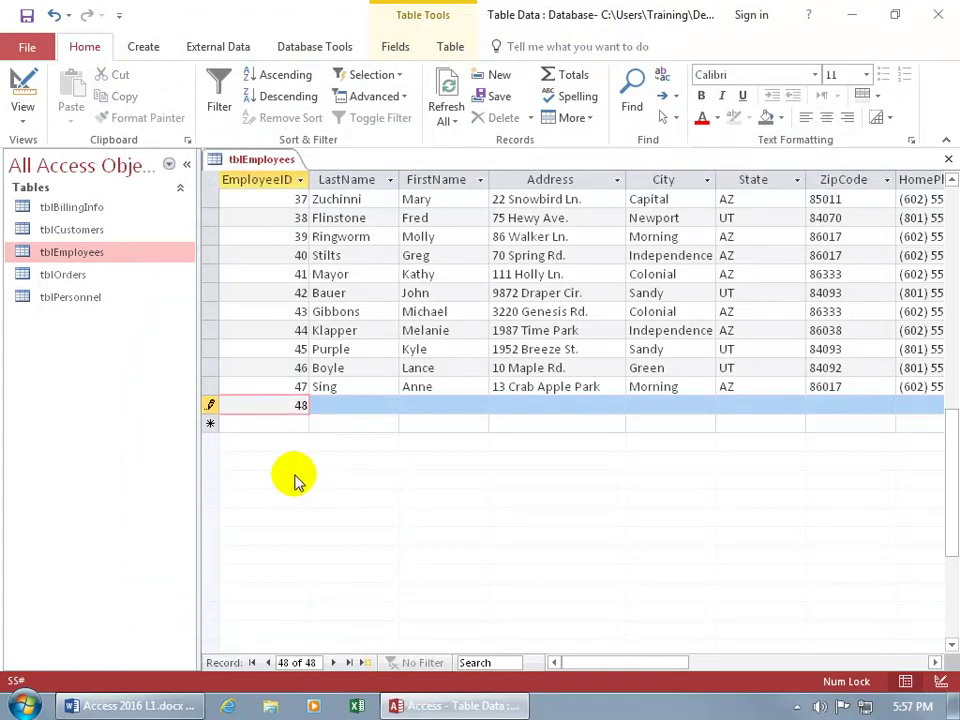
key(Tab)
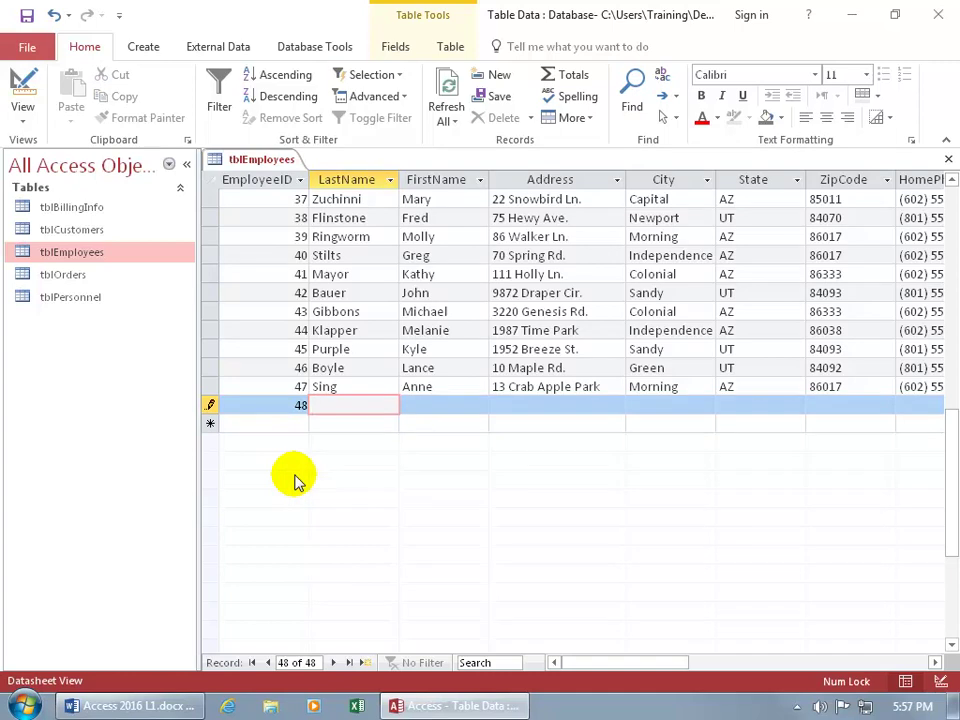
text(McStuffins)
key(Tab)
text(Doc)
key(Tab)
text(123 Toys Way)
key(Tab)
text(Fun)
key(Tab)
text(UT)
key(Tab)
text(84092)
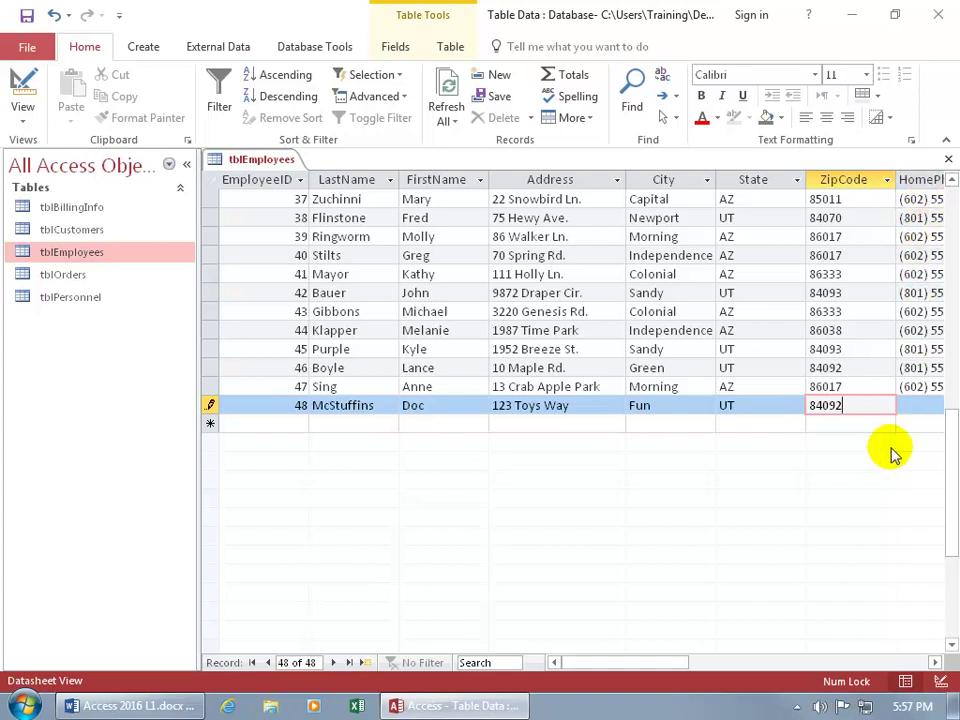
mouse_move(656, 664)
mouse_down()
mouse_move(707, 662)
mouse_move(660, 665)
mouse_up()
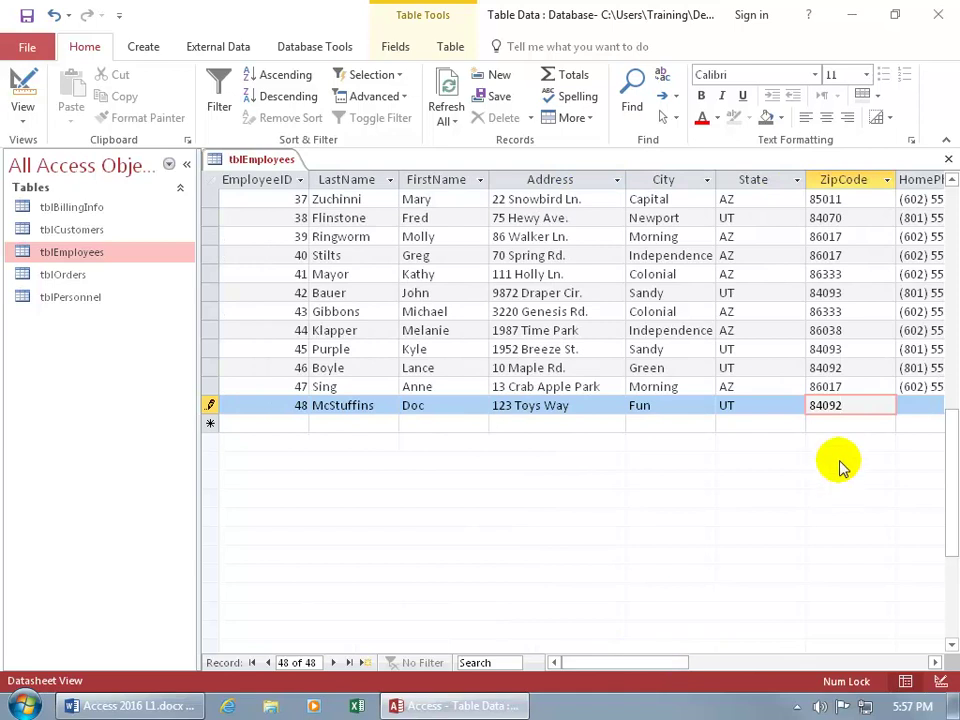
Enter the employee's home phone number and copy DeptNum 300 from the record above.
key(Tab)
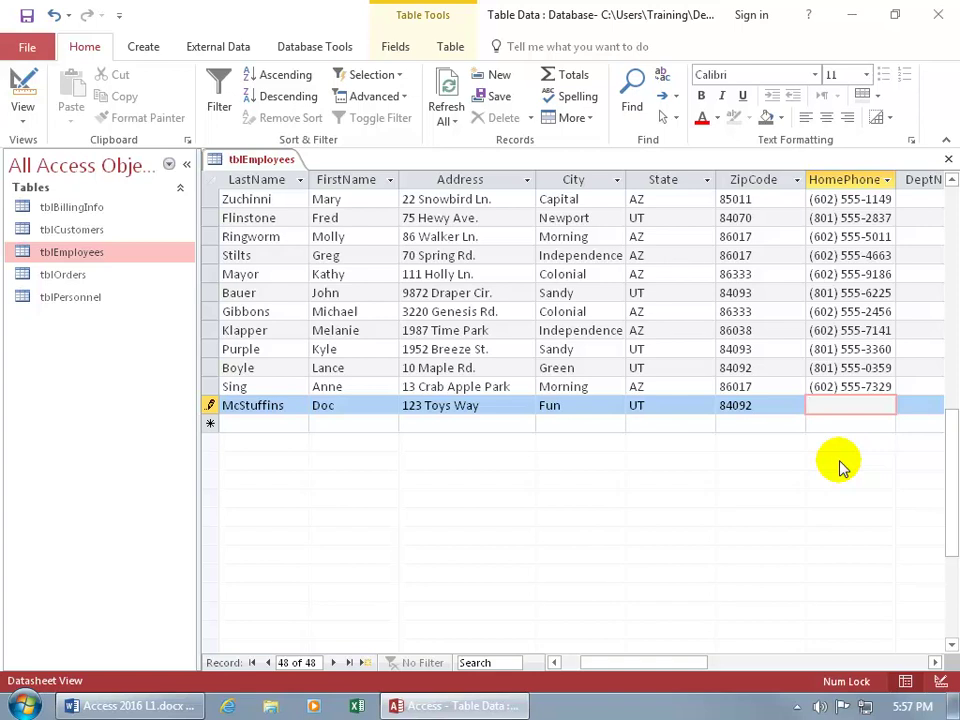
key(shift+Tab)
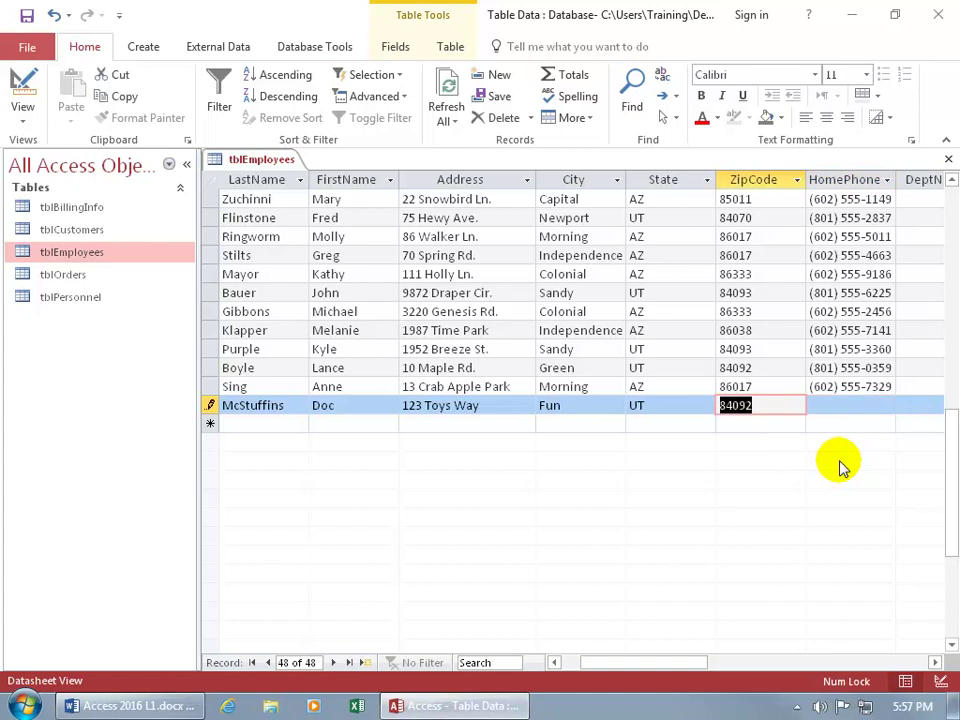
key(shift+Tab)
key(Tab)
key(Tab)
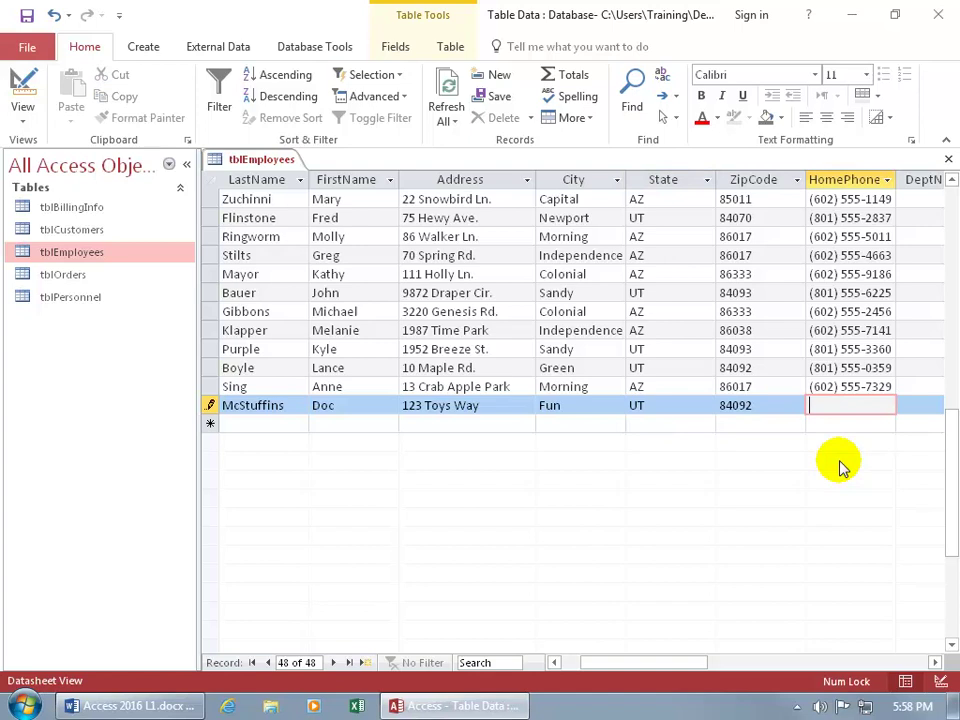
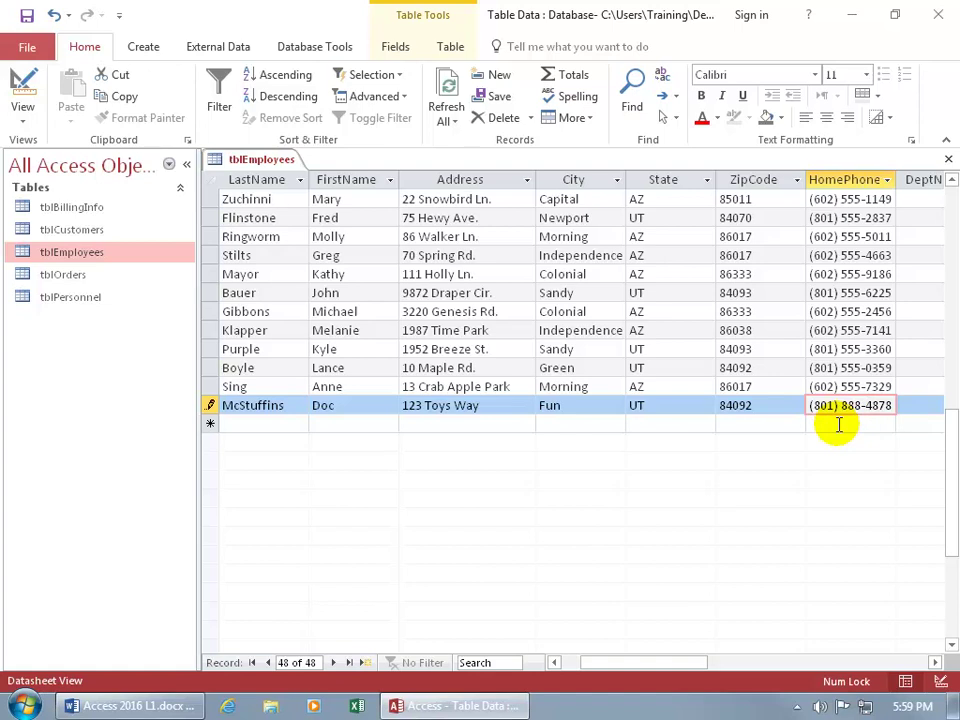
key(Tab)
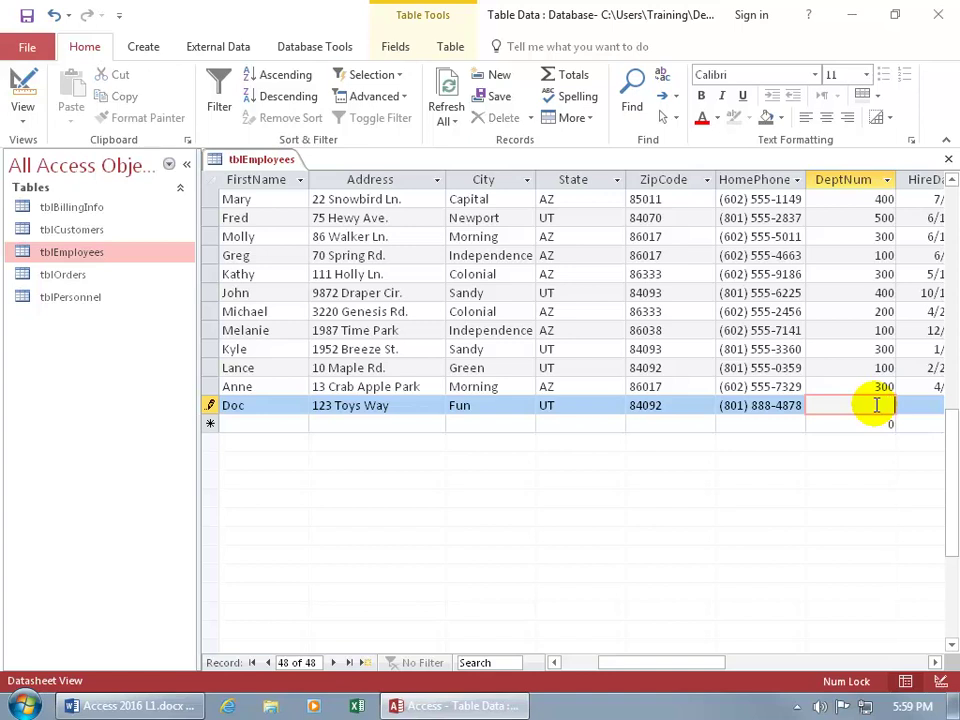
key(ctrl+apostrophe)
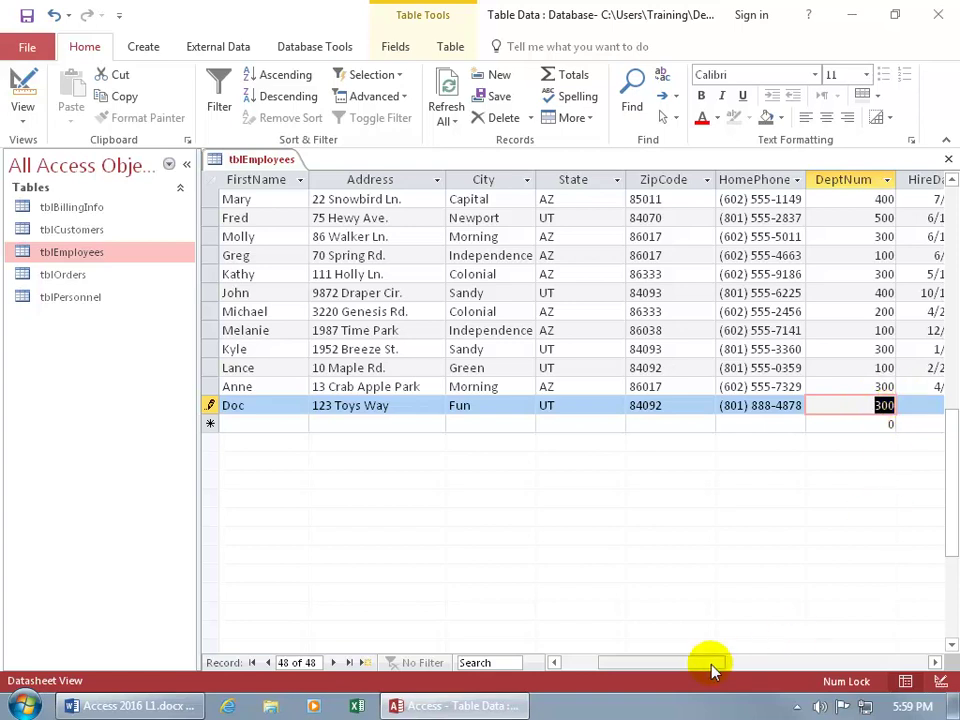
drag(690, 671, 765, 670)
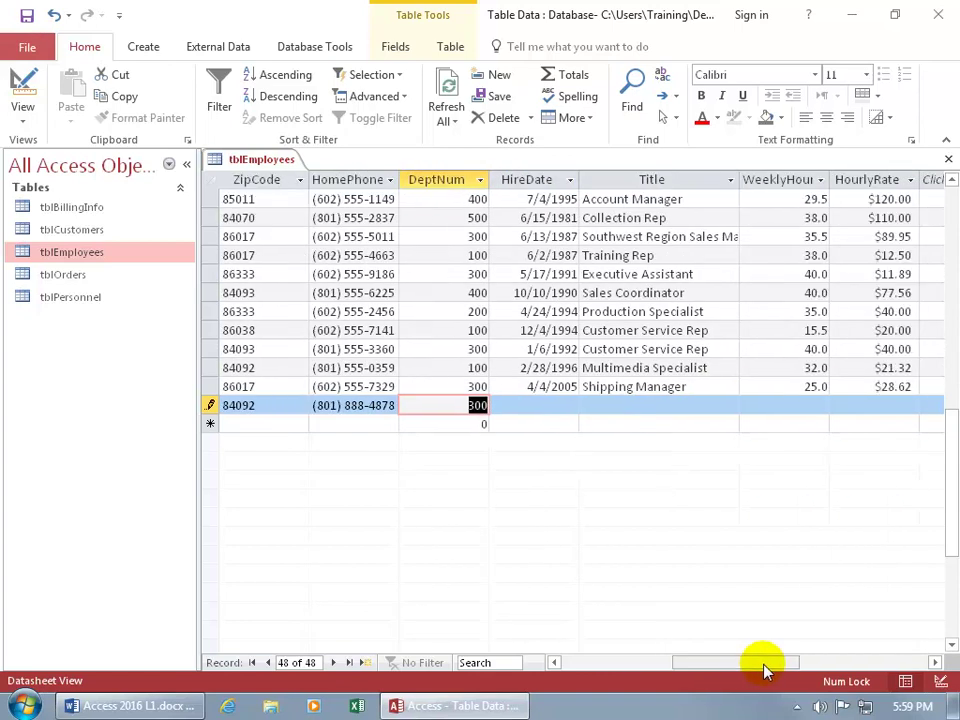
Set HireDate to today's date, 5/9/2017, after trying other dates.
key(Tab)
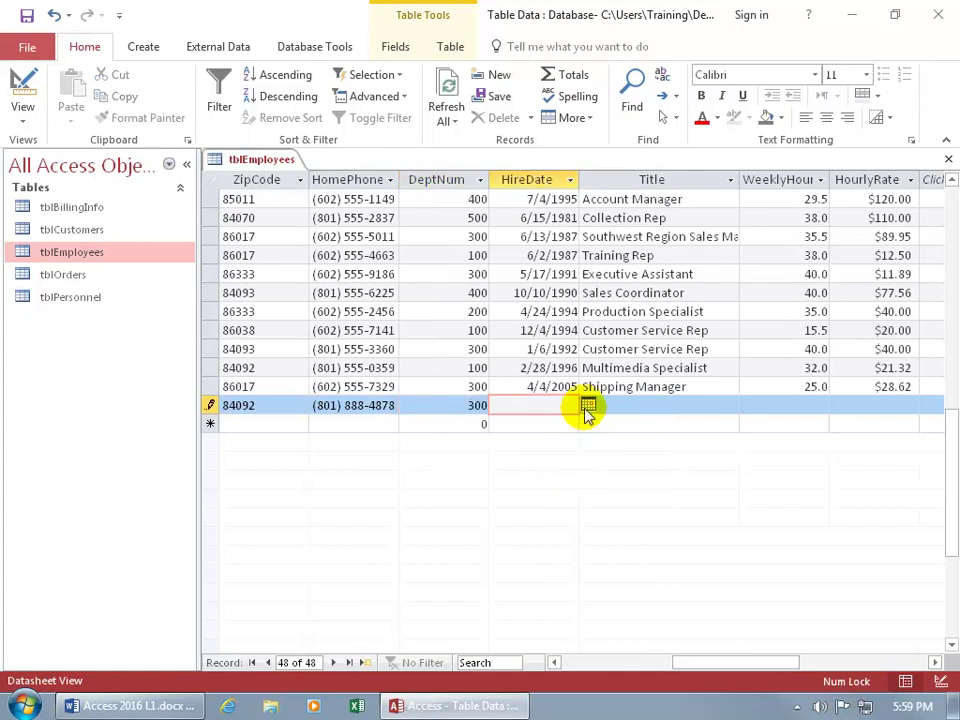
text(4/4/)
text(07)
key(Tab)
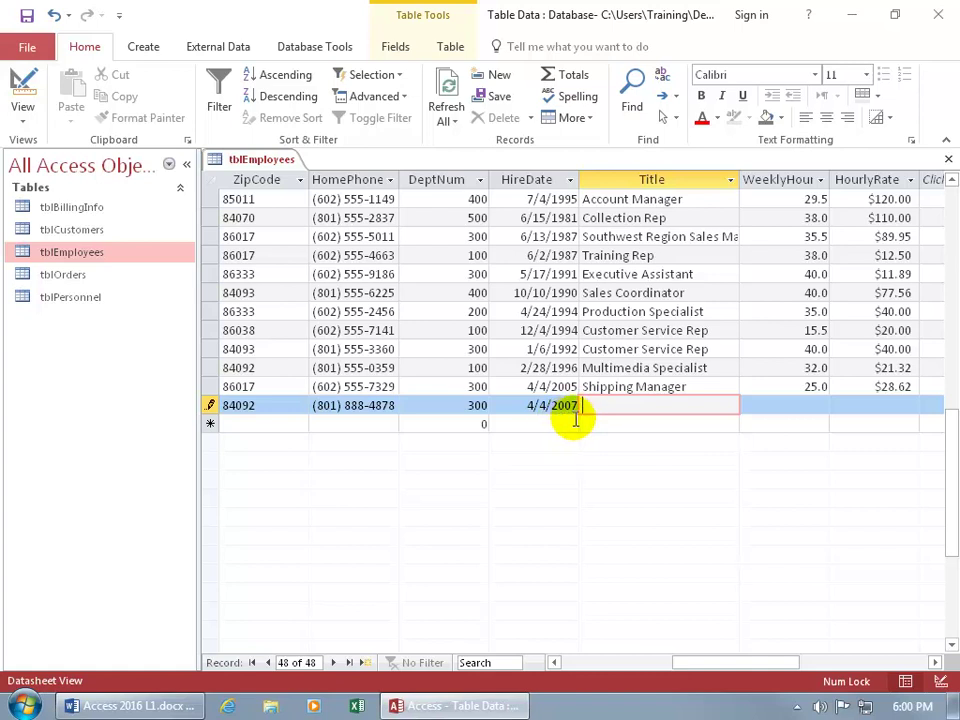
key(shift+Tab)
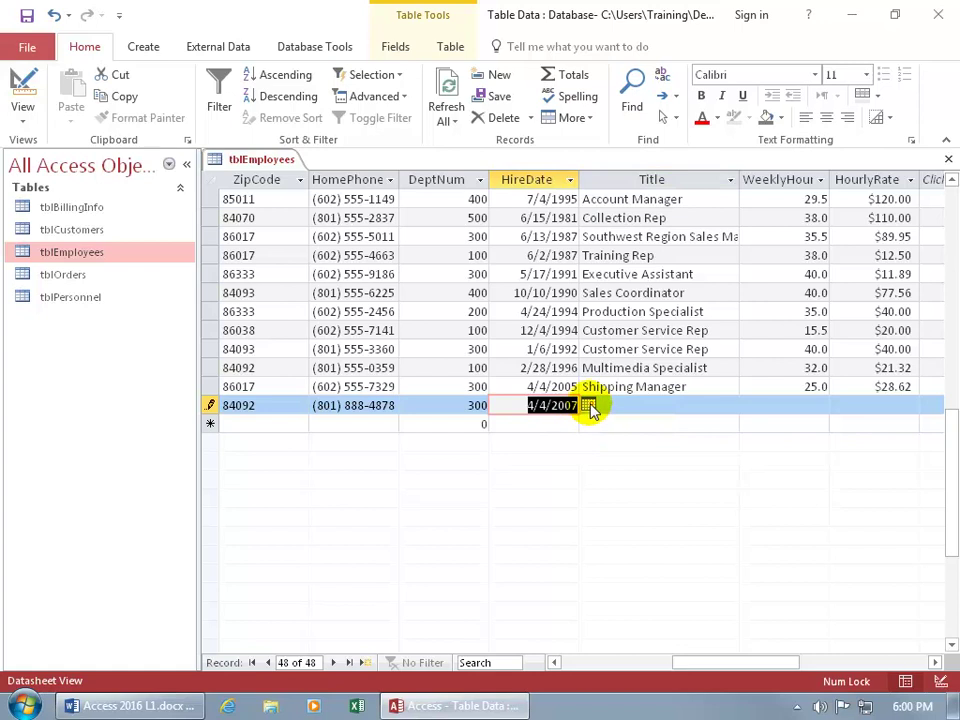
click(588, 405)
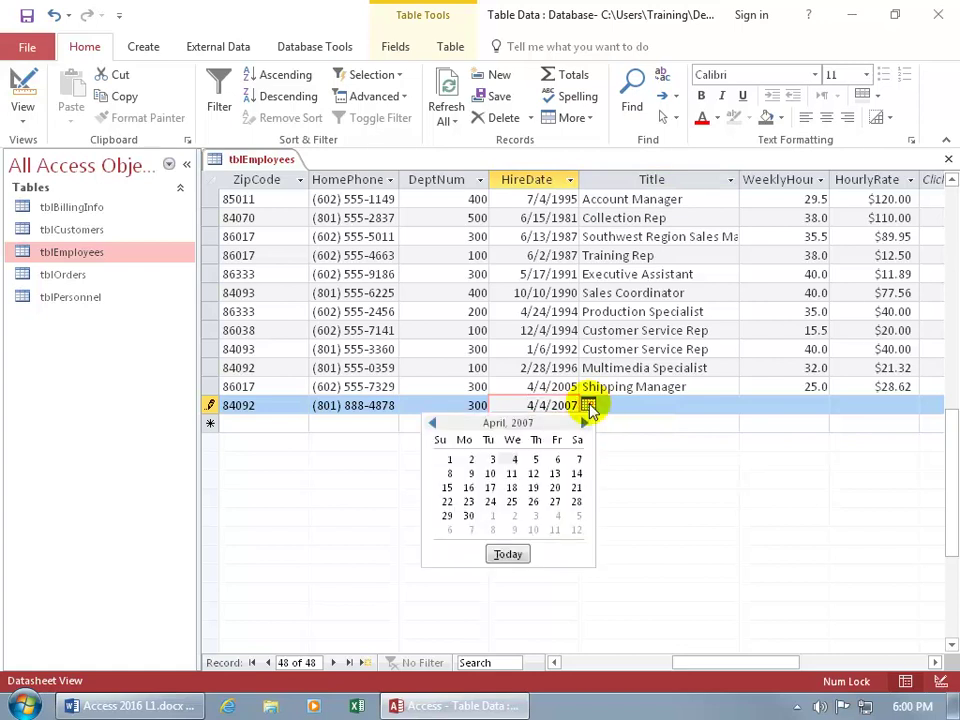
click(511, 473)
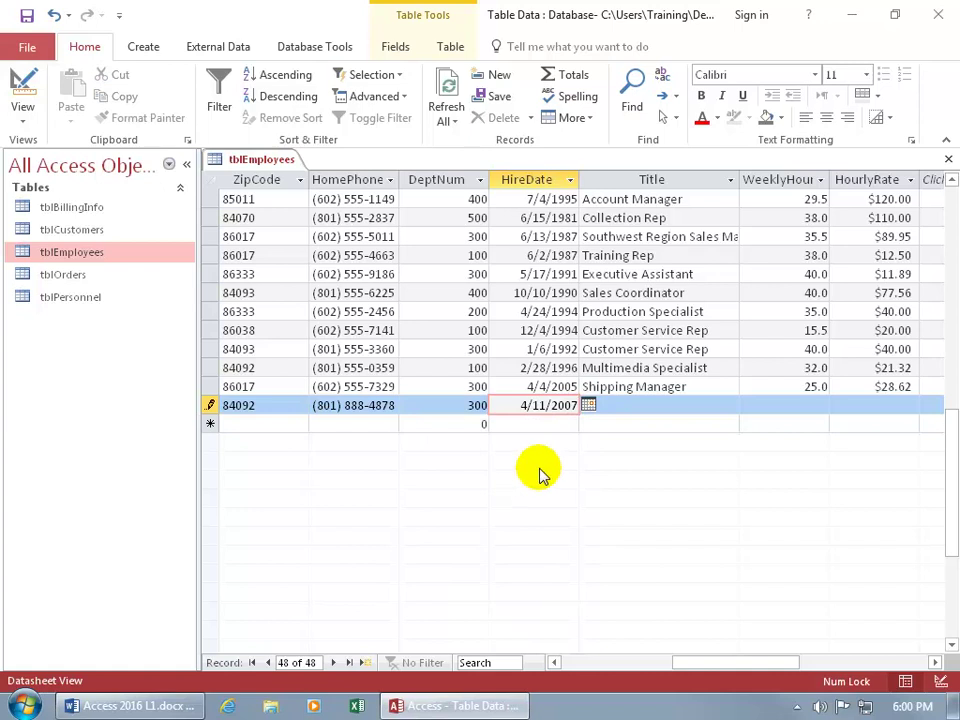
key(BackSpace)
key(BackSpace)
key(BackSpace)
key(BackSpace)
key(BackSpace)
key(BackSpace)
key(BackSpace)
key(BackSpace)
key(BackSpace)
key(ctrl+semicolon)
key(Tab)
Enter Executive Assistant as the record's Title.
text(Executive Assistant)
key(Tab)
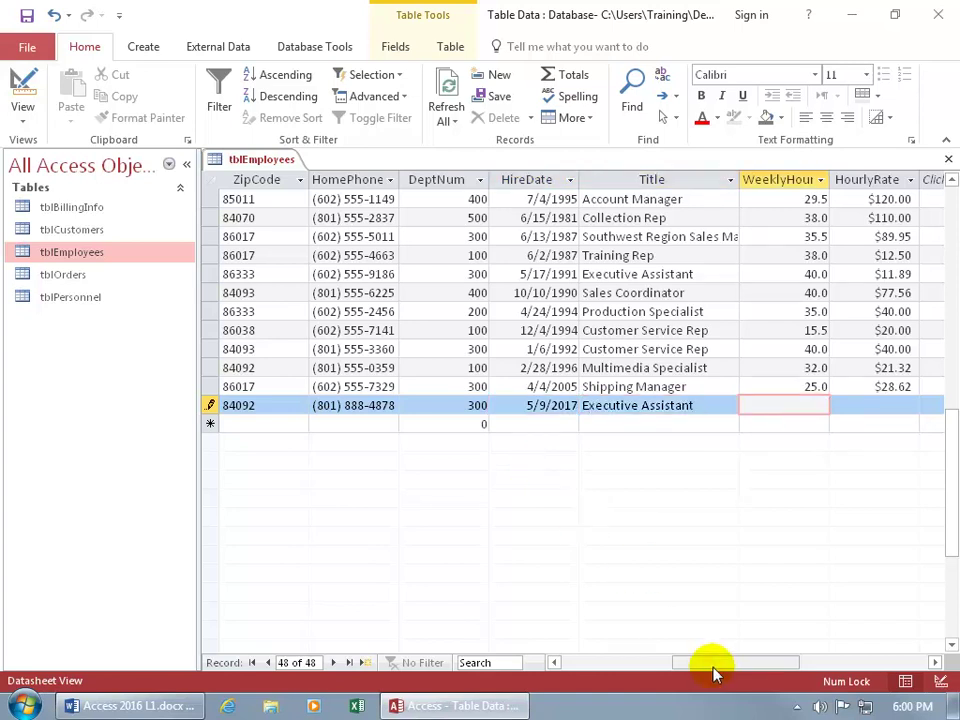
drag(718, 669, 753, 669)
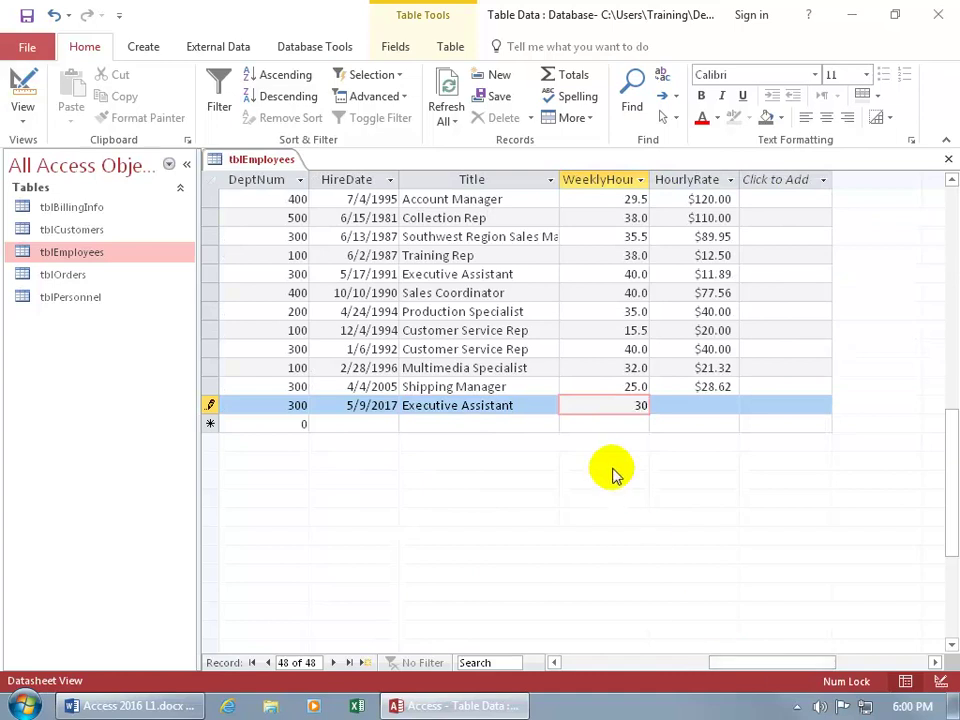
Enter 30 weekly hours and a 45 hourly rate, then save record 48.
text(30)
key(Tab)
text(45)
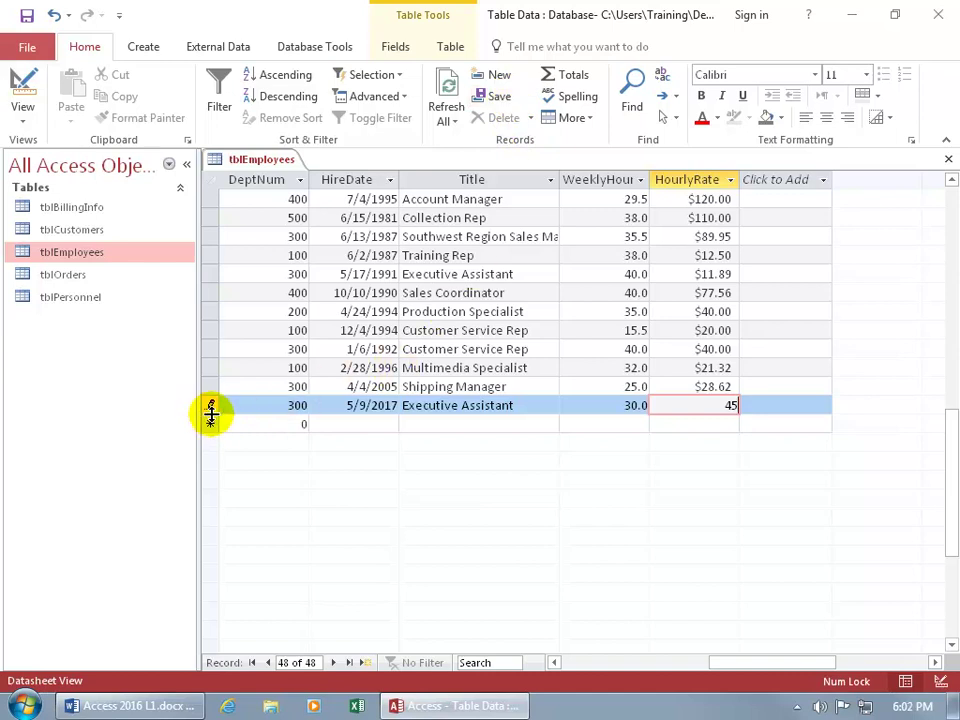
click(211, 405)
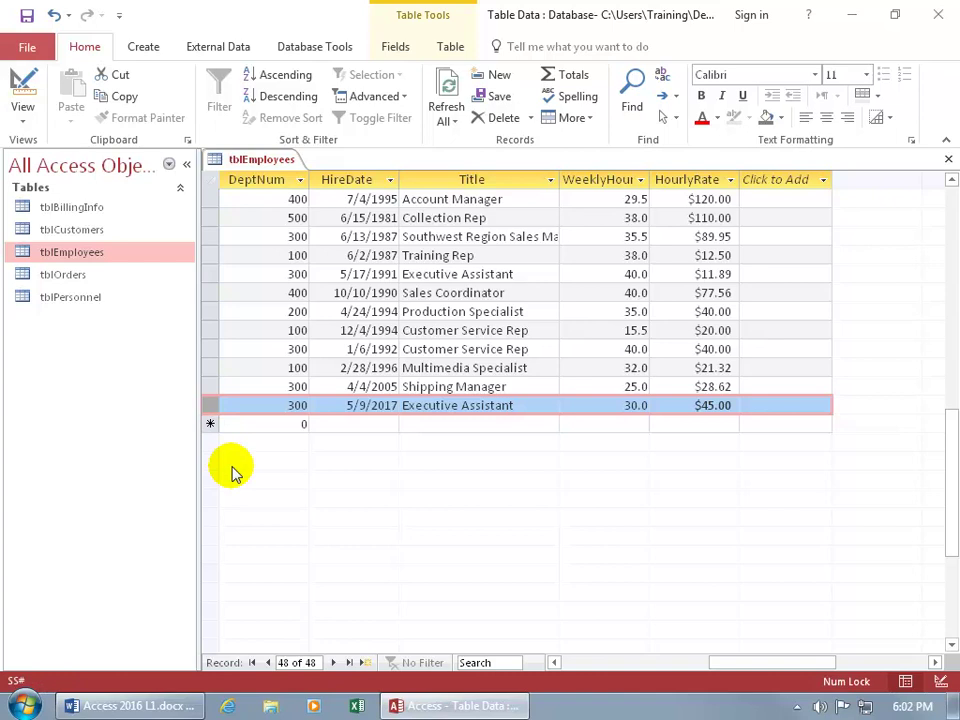
Change record 48's WeeklyHours from 30 to 20.0.
click(714, 405)
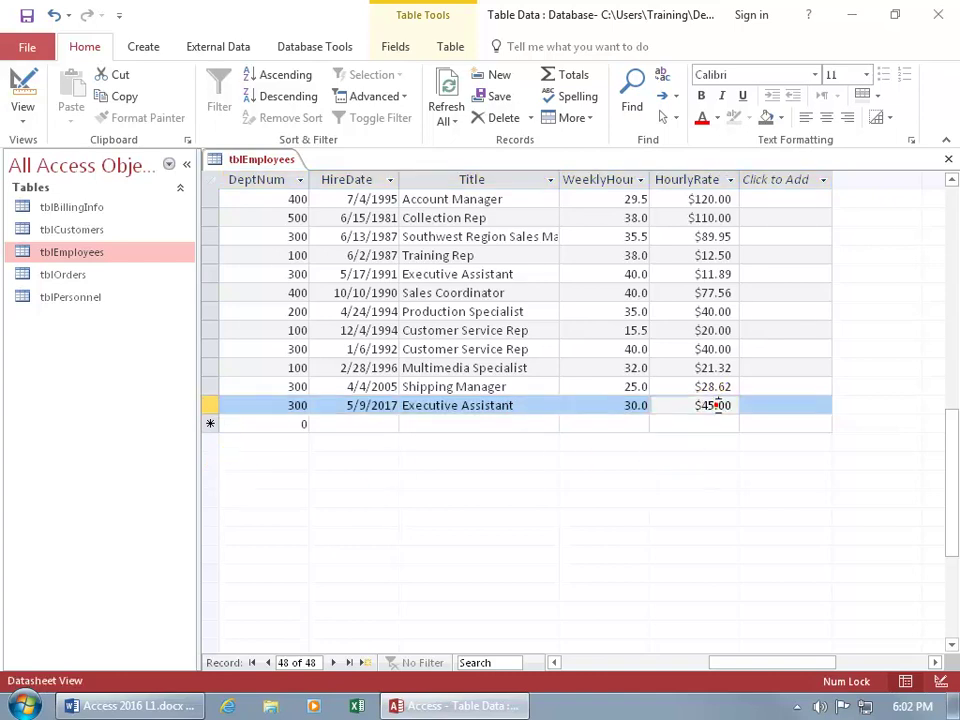
click(628, 405)
text(2)
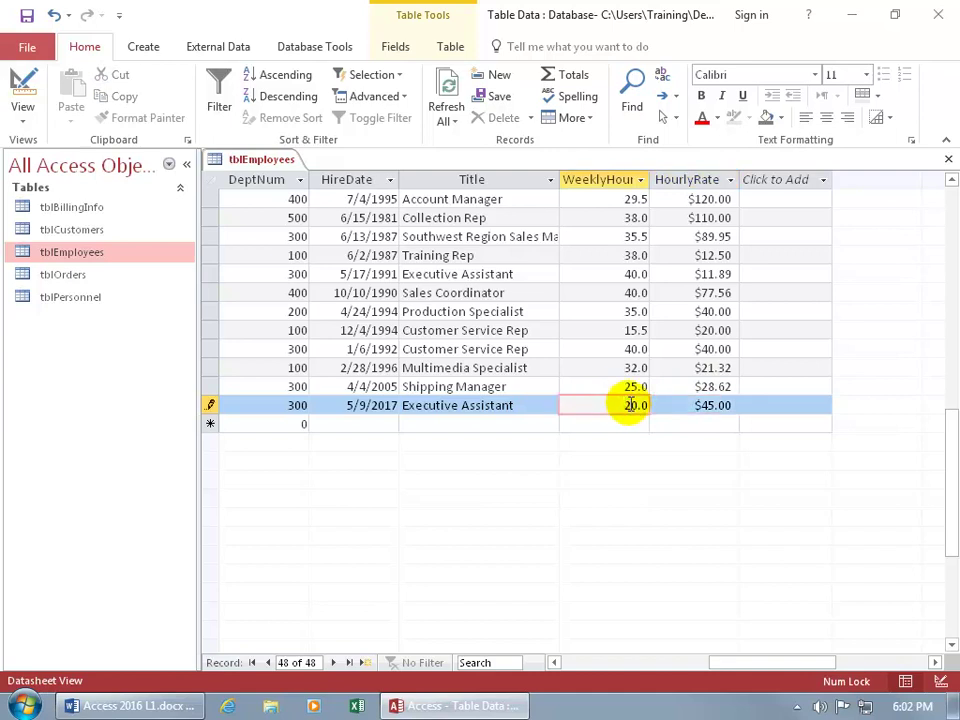
key(Up)
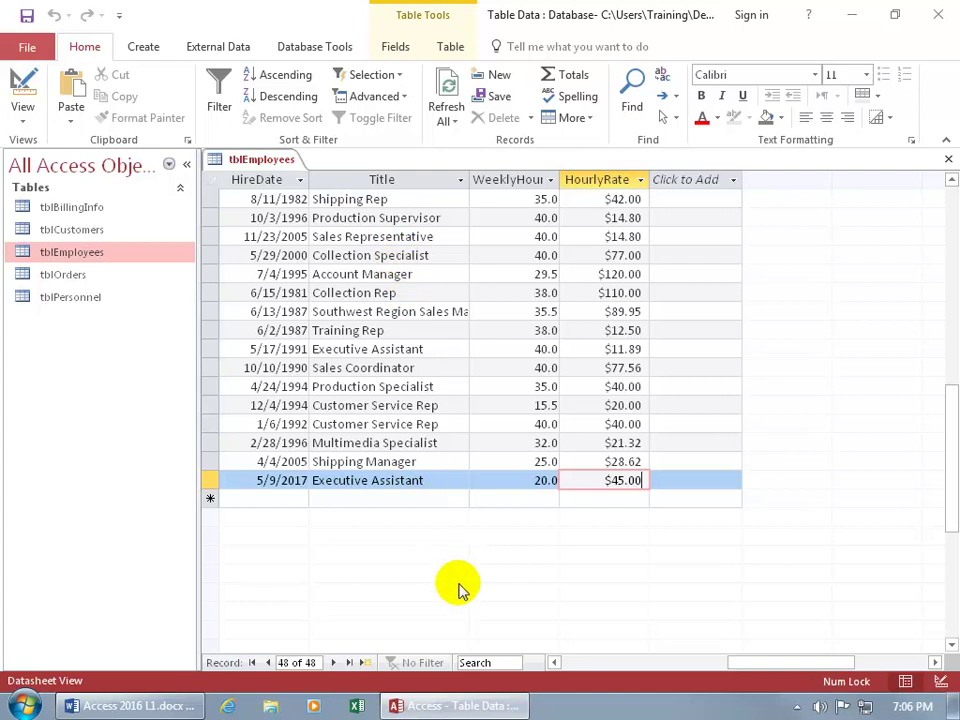
Search the records for 'sales rep', cycling through matches to land on record 30 of 48.
click(481, 662)
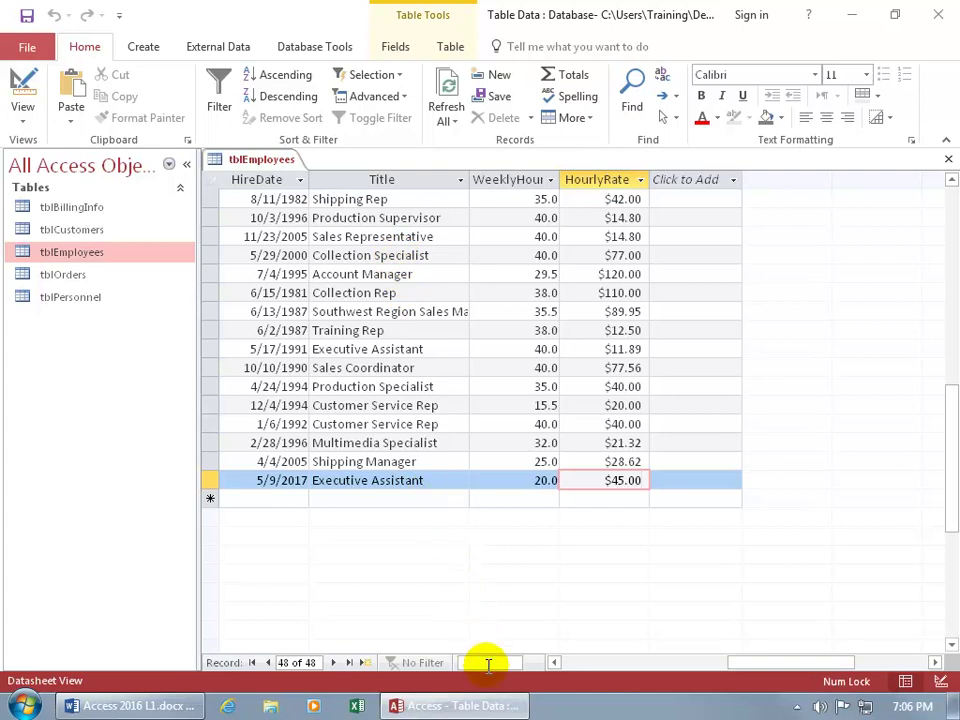
text(sales)
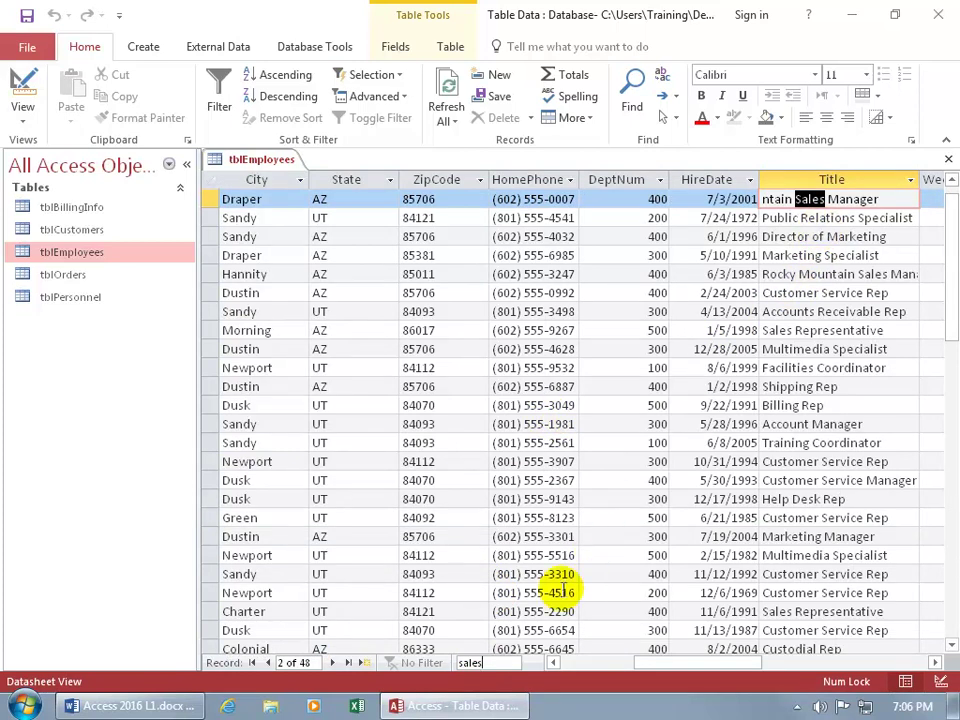
text(rep)
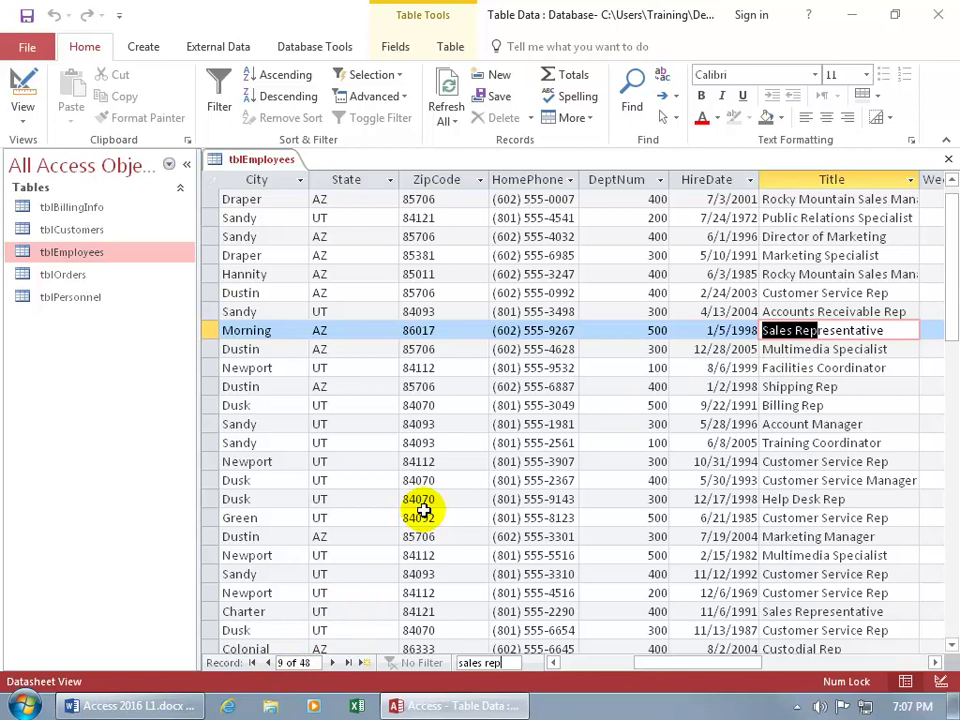
key(Return)
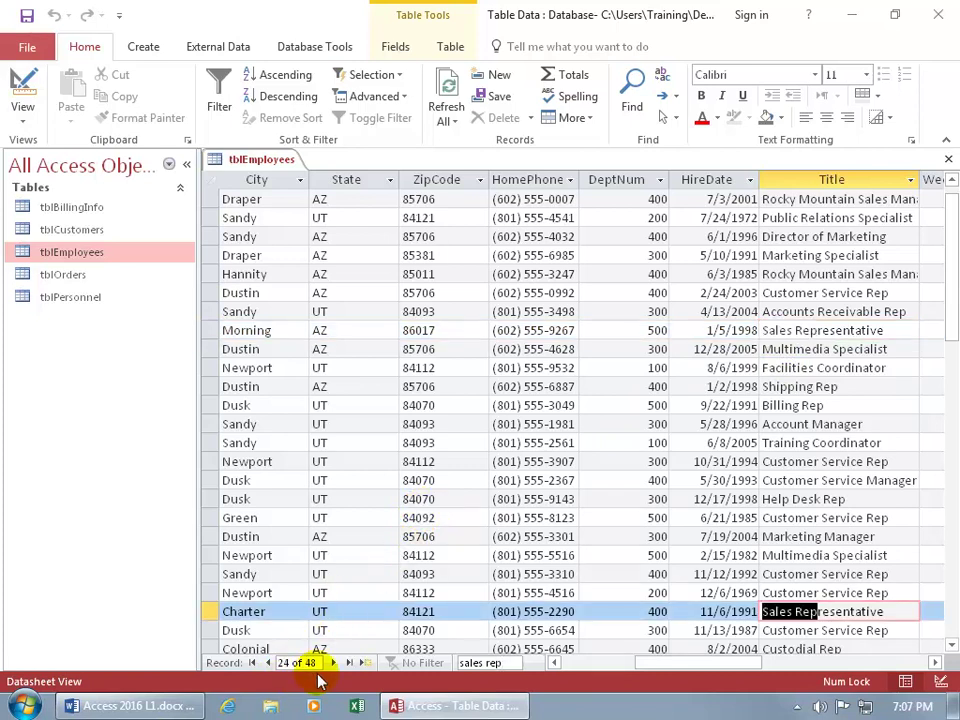
key(Return)
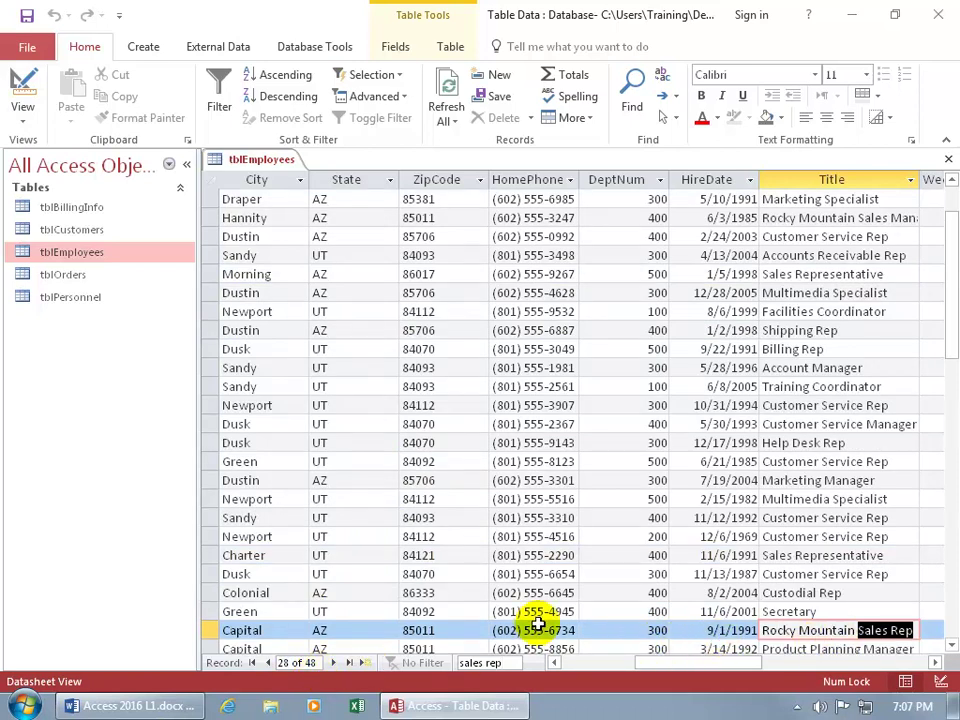
key(Return)
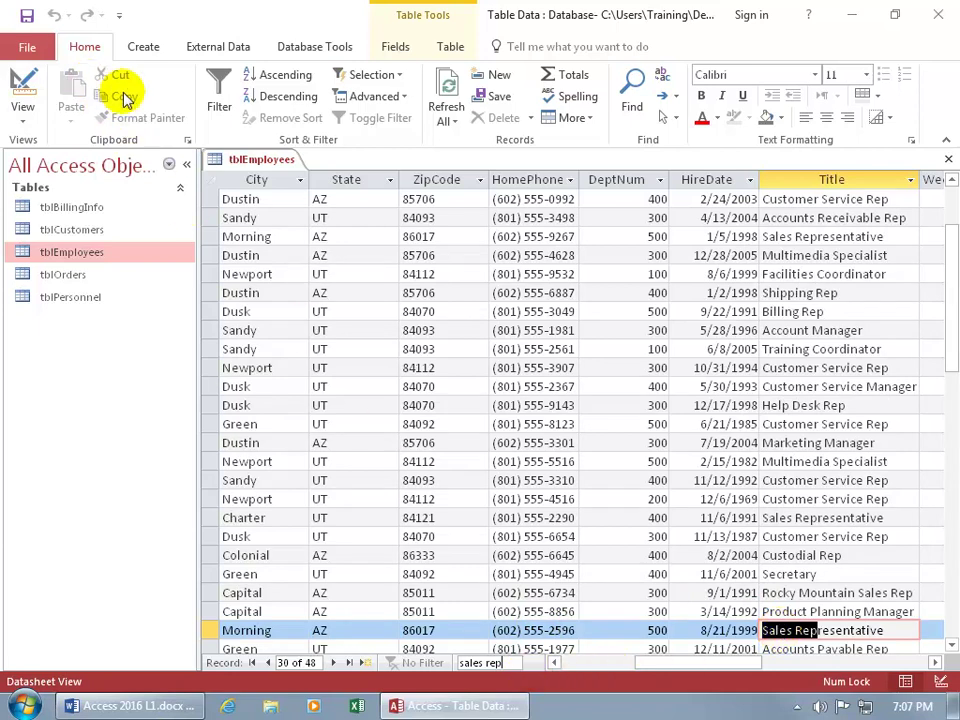
Find 'sales representative' in the Current field only, matching Whole Field and searching All.
click(634, 100)
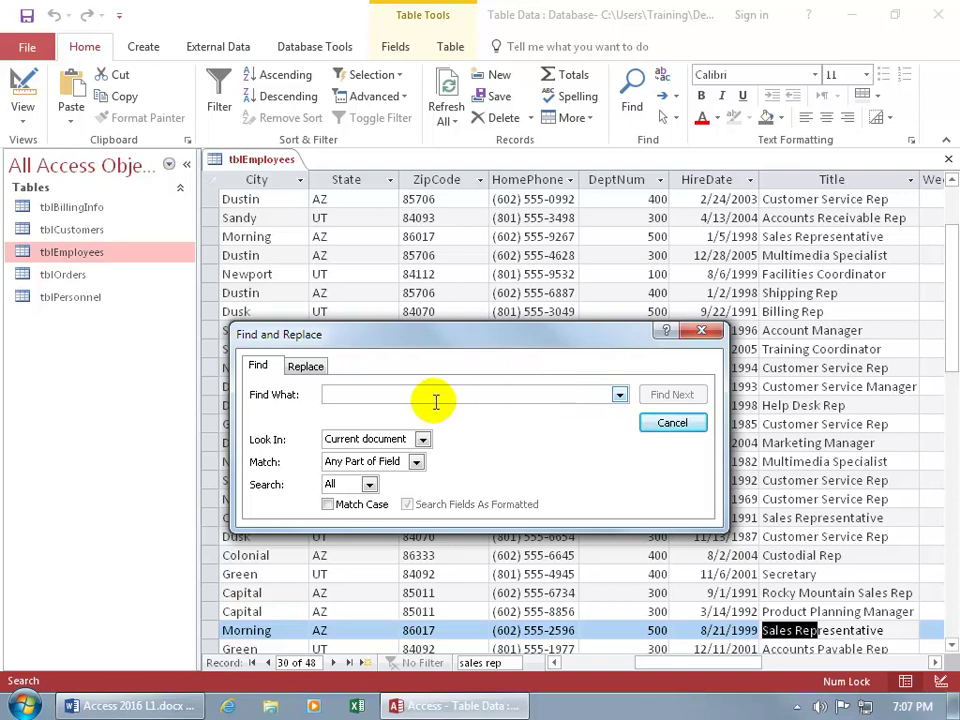
text(sales representative)
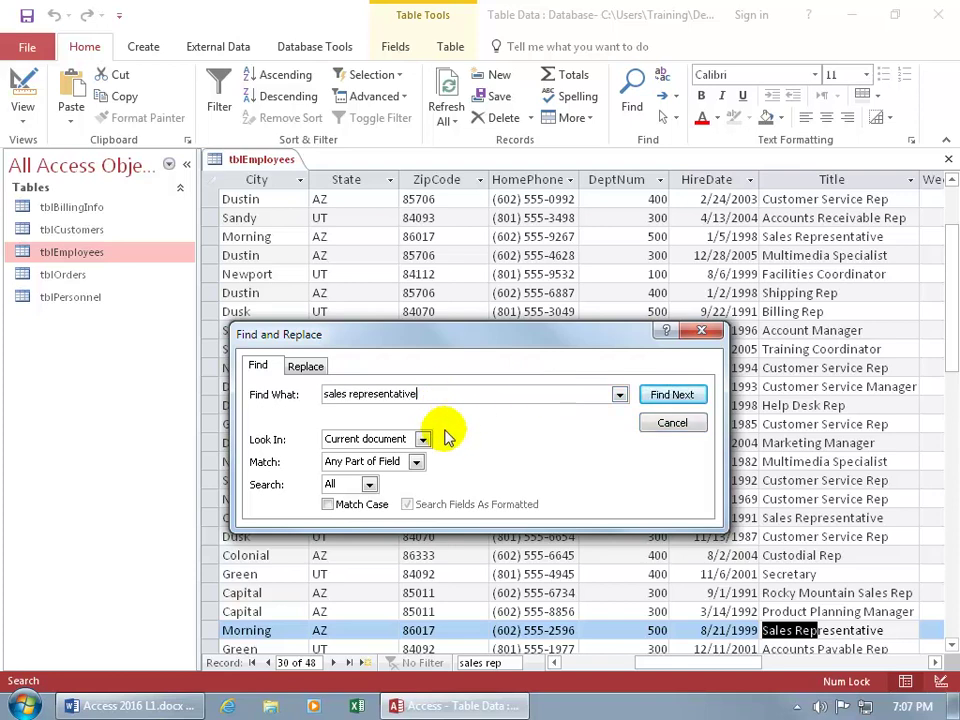
click(423, 440)
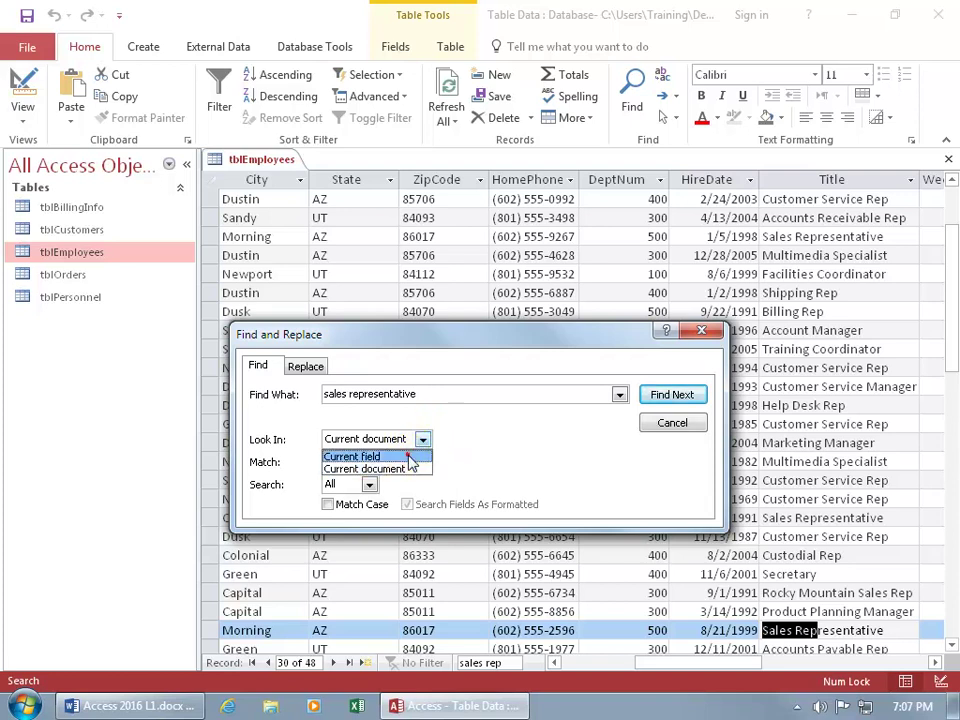
click(409, 457)
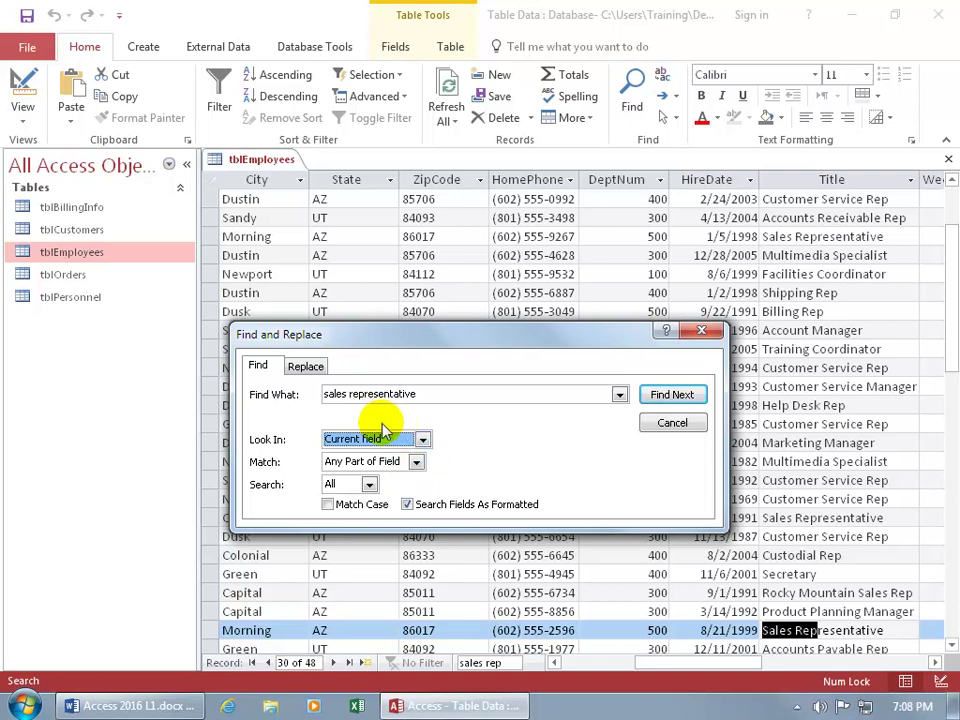
click(415, 461)
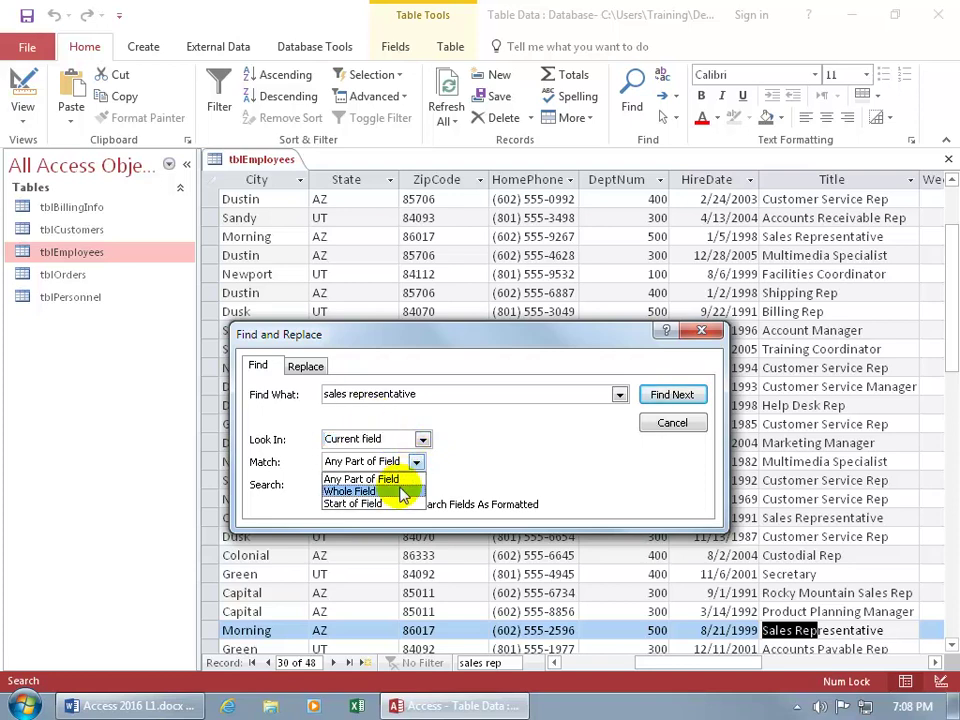
click(403, 492)
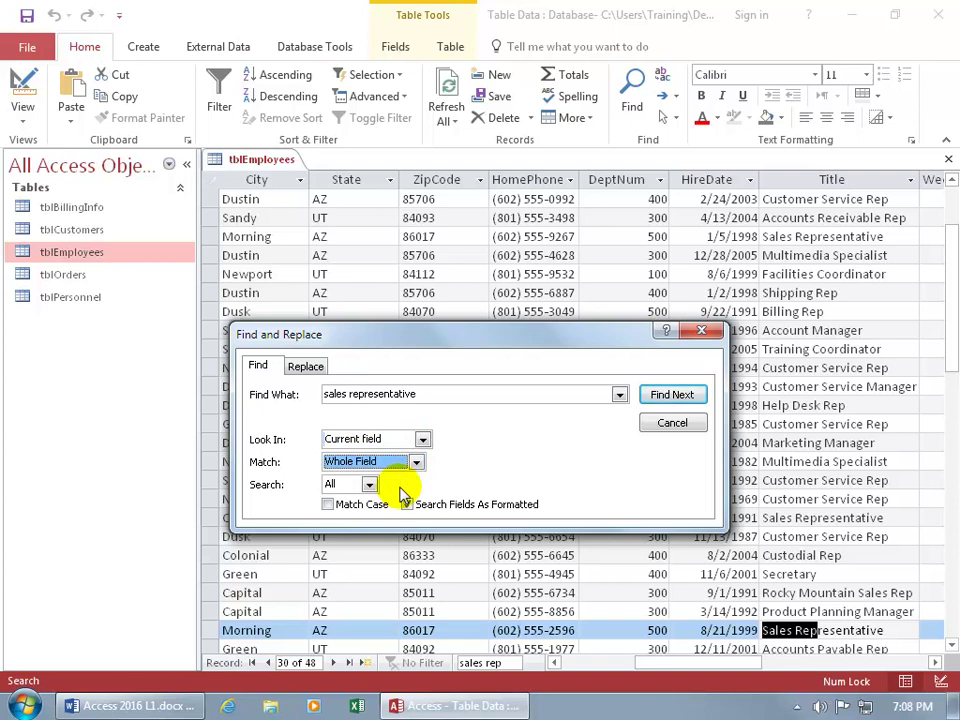
click(415, 462)
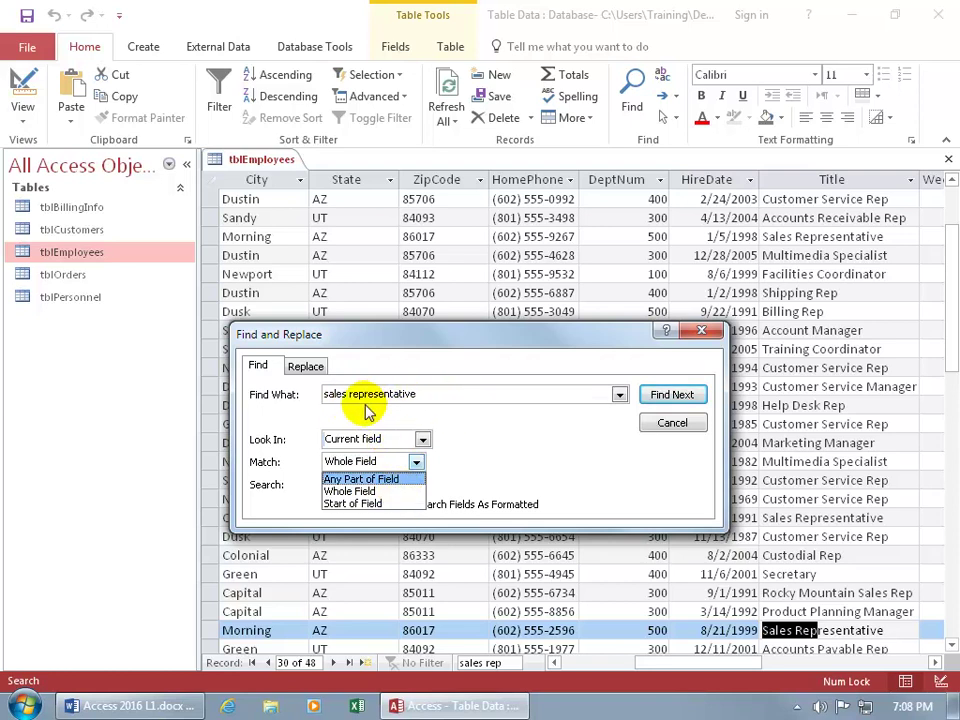
click(350, 491)
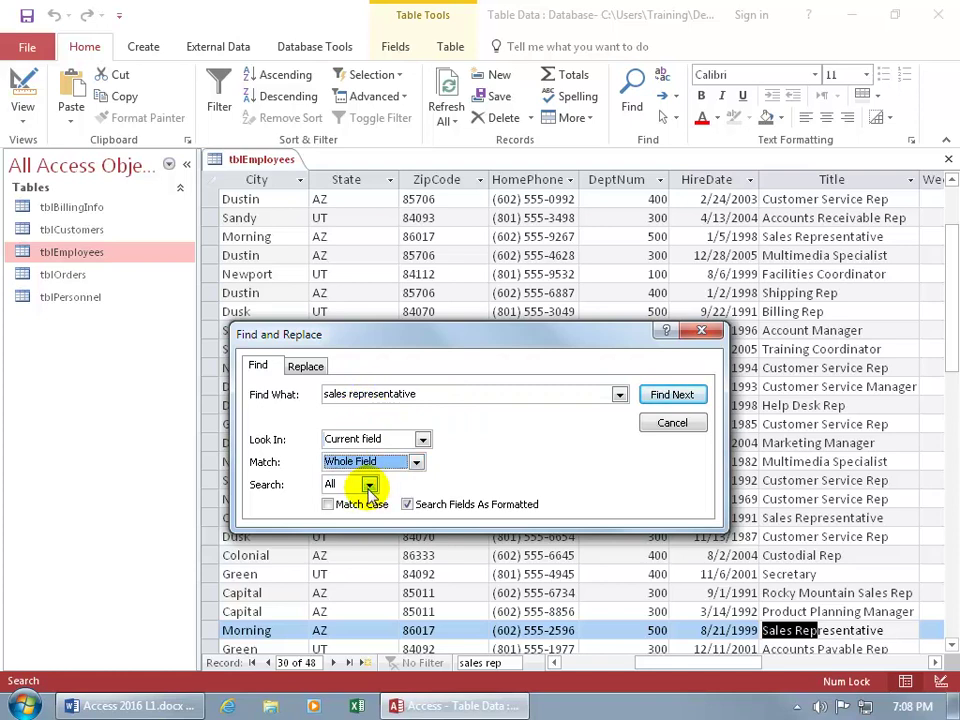
click(369, 487)
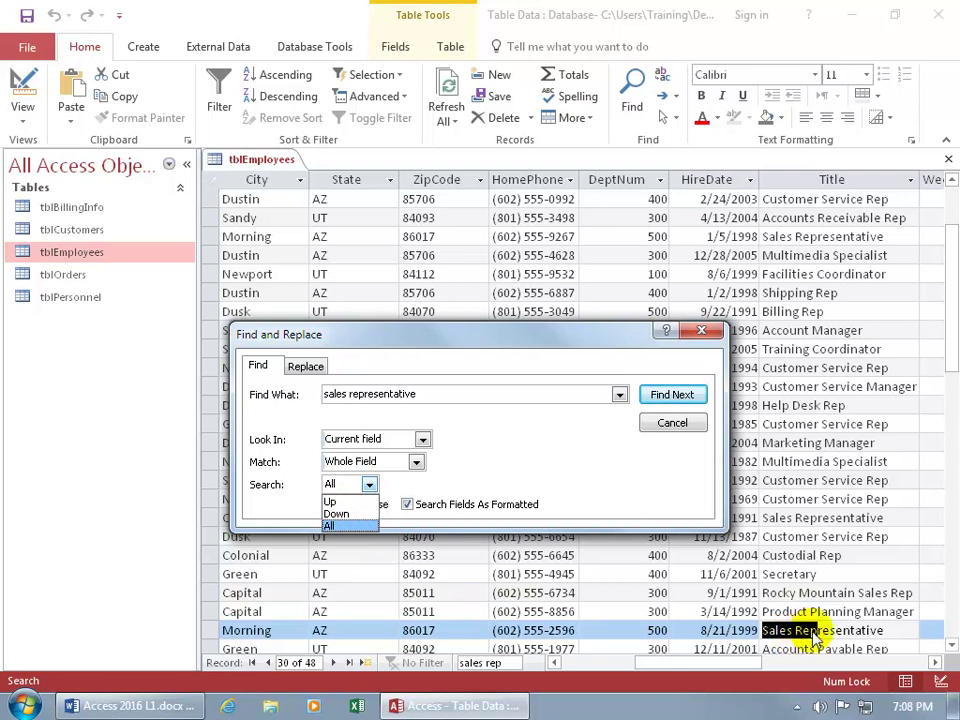
click(354, 525)
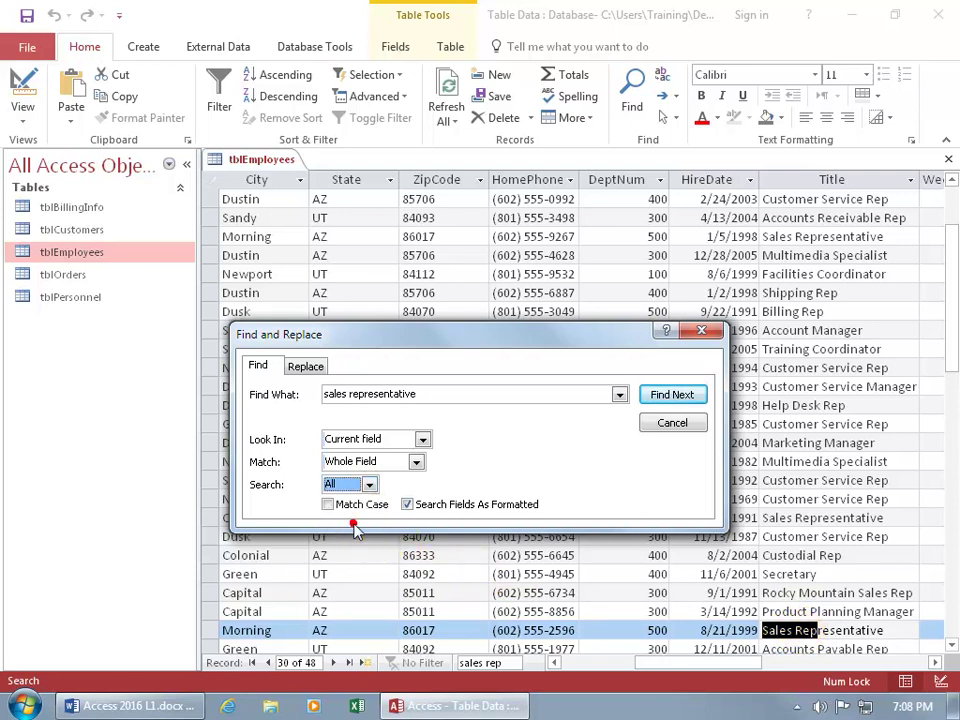
Step through each whole-field 'sales representative' match until the search finishes.
click(672, 395)
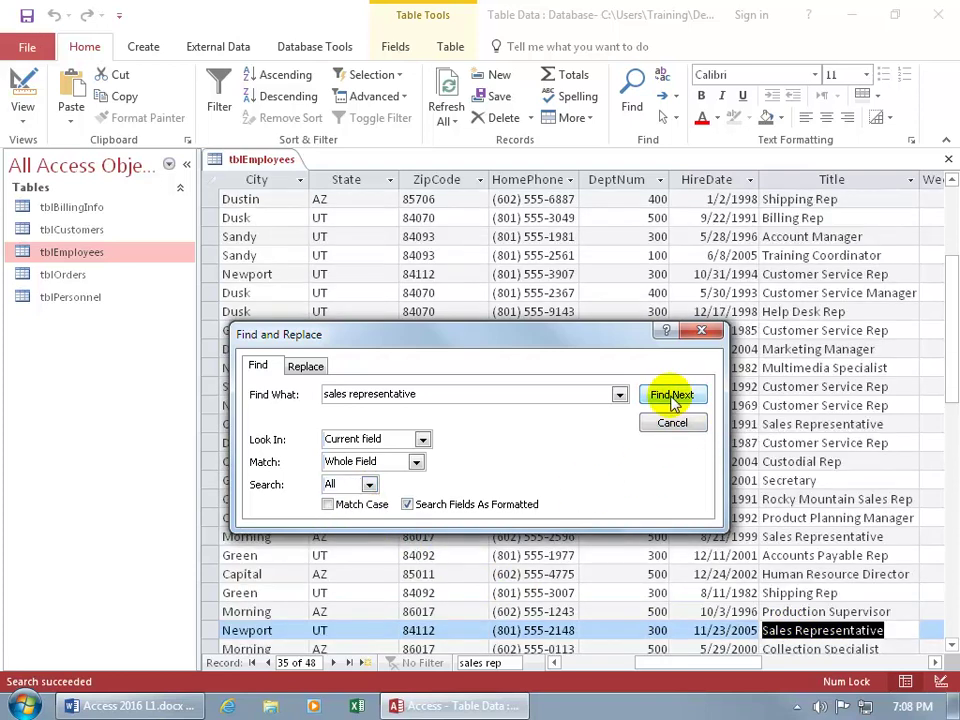
click(672, 396)
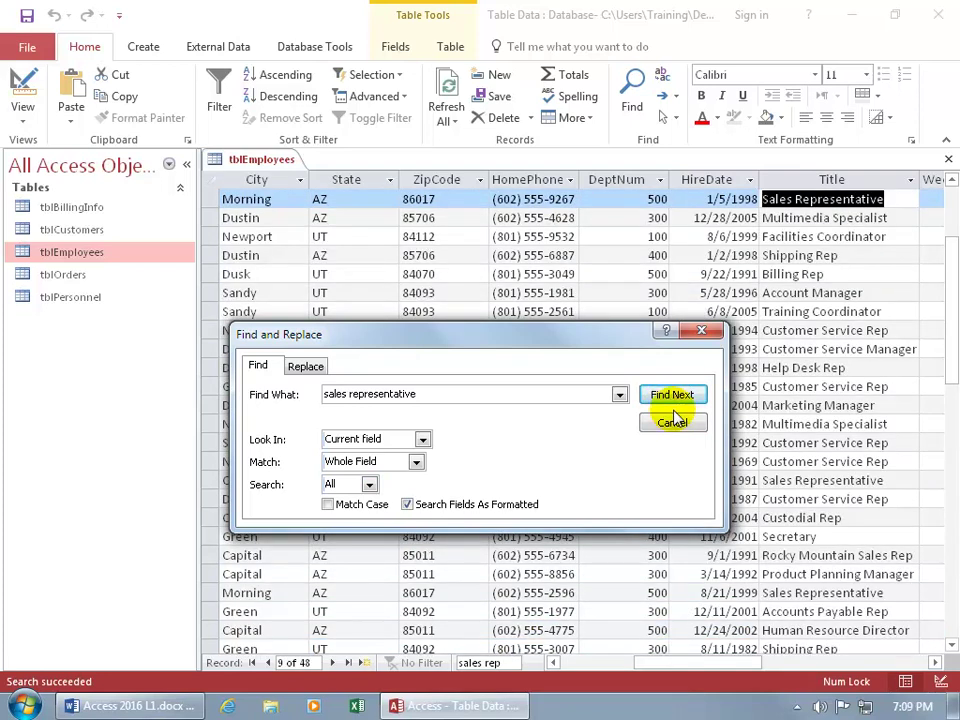
click(673, 410)
click(673, 410)
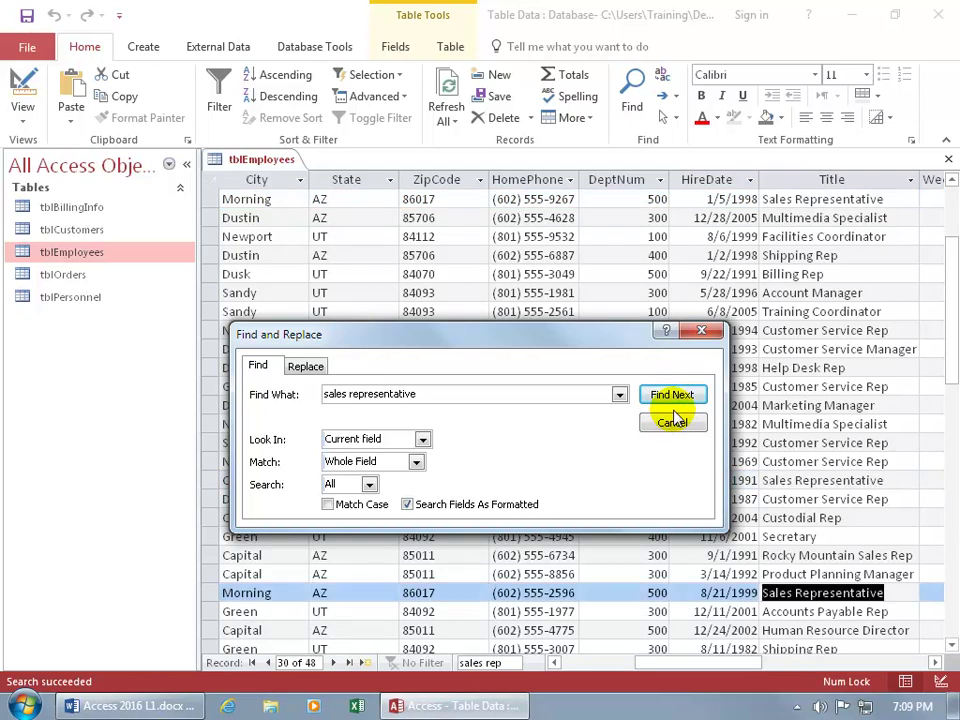
click(673, 410)
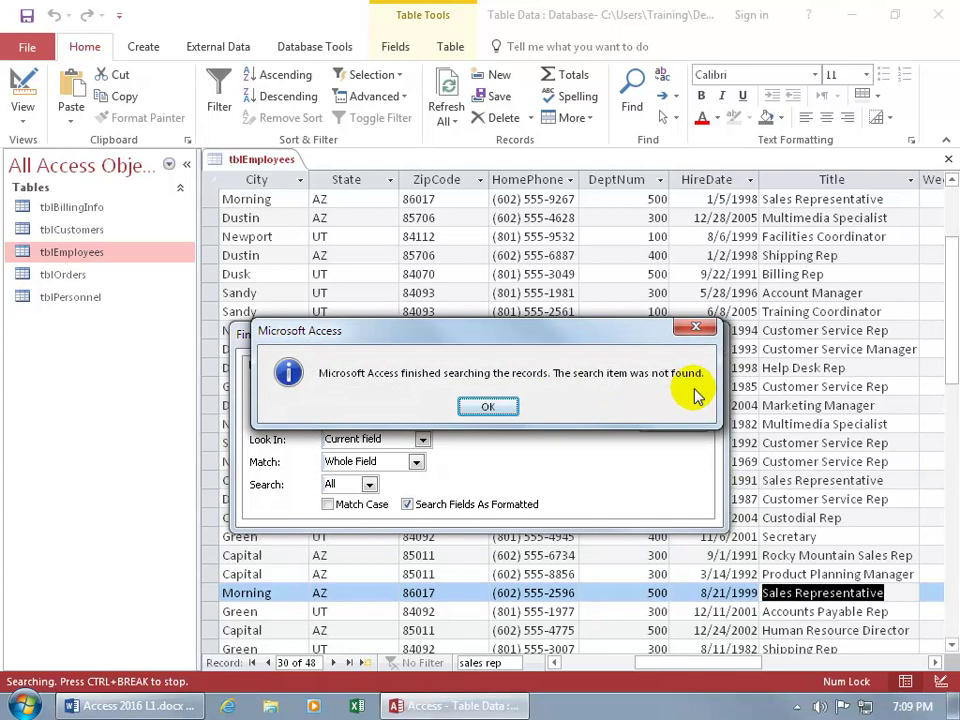
click(490, 406)
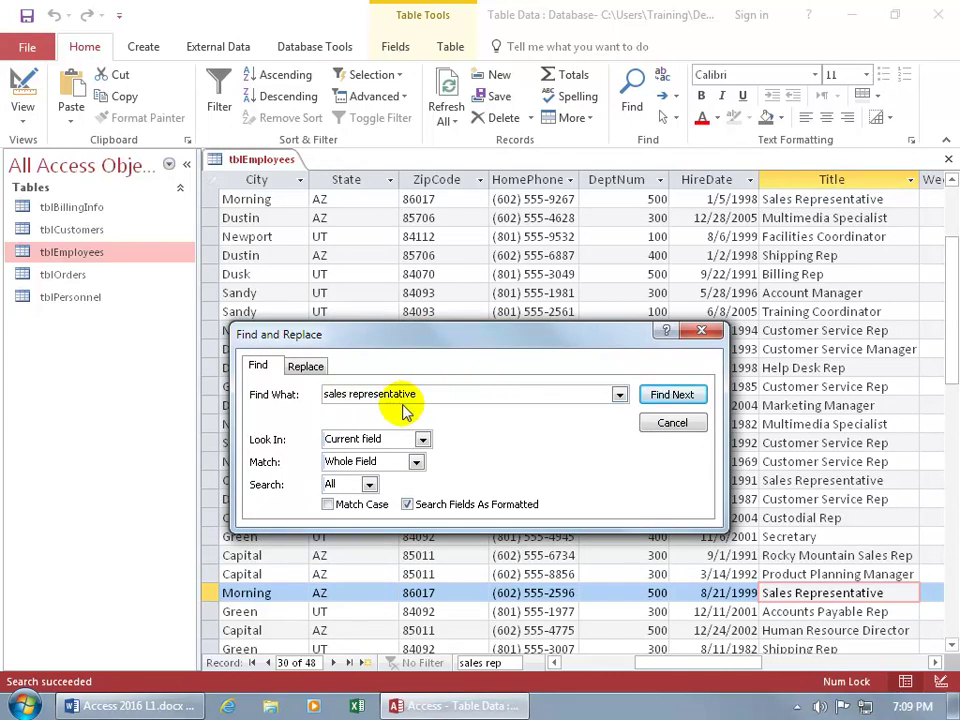
click(305, 368)
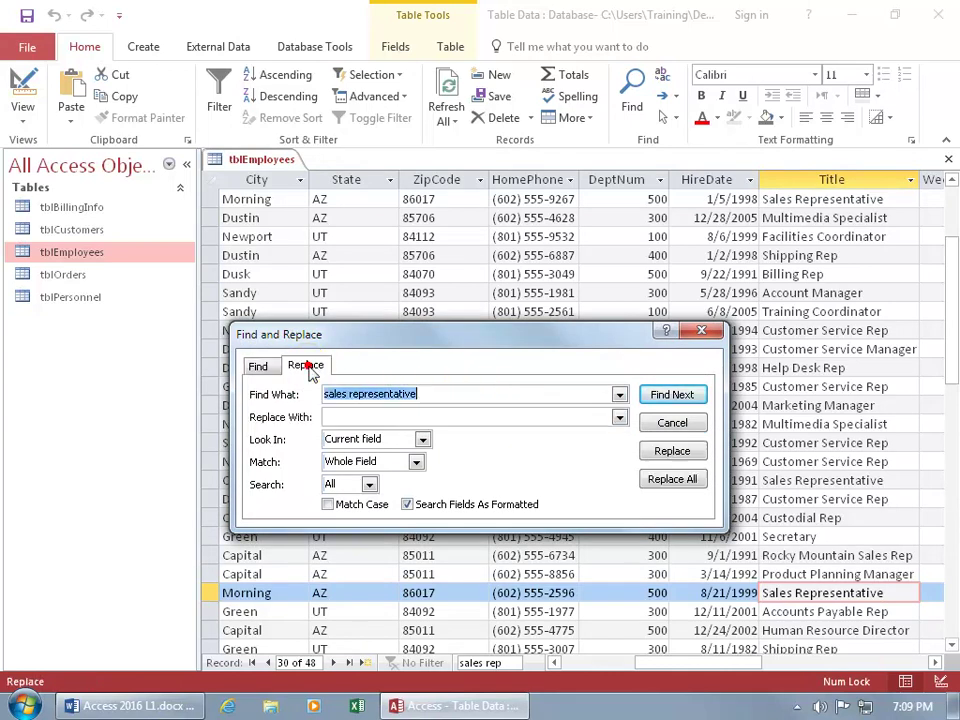
Enter 'Sales Rep' as the replacement text and search until no more matches remain.
click(376, 414)
text(Sales Rep)
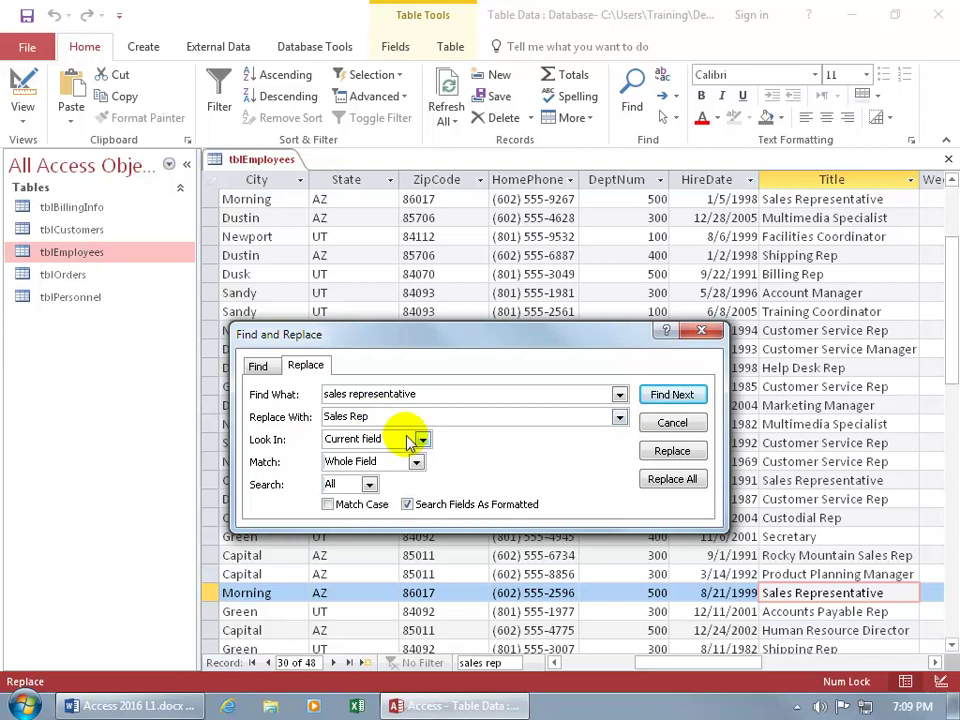
click(672, 396)
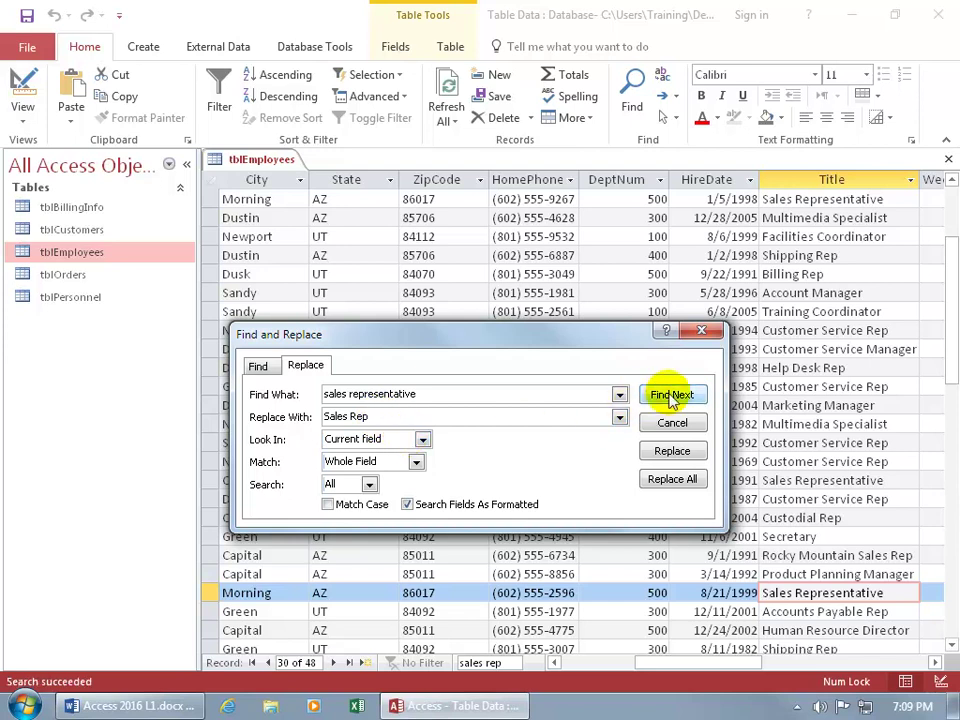
click(672, 396)
click(491, 408)
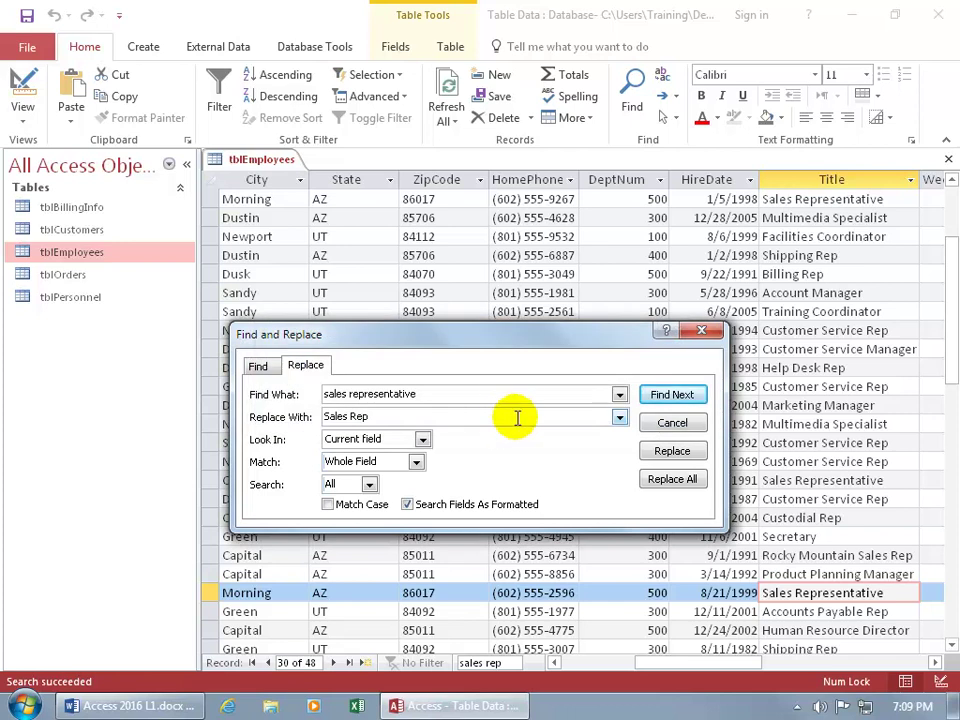
Replace the first Sales Representative title with Sales Rep, then Replace All for the rest.
click(701, 331)
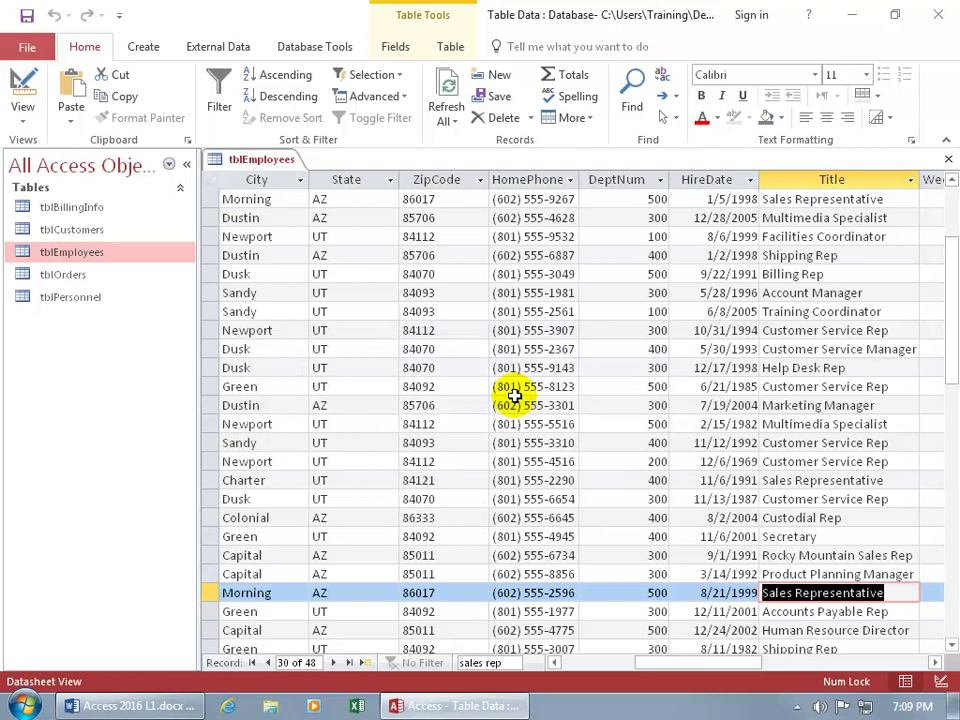
key(ctrl+f)
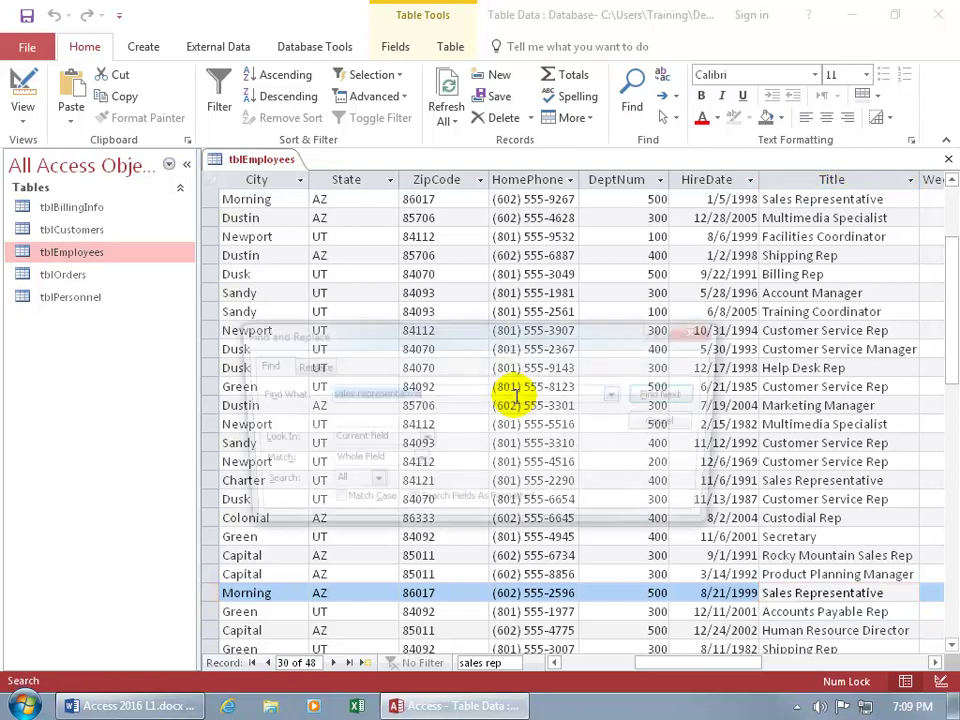
click(306, 366)
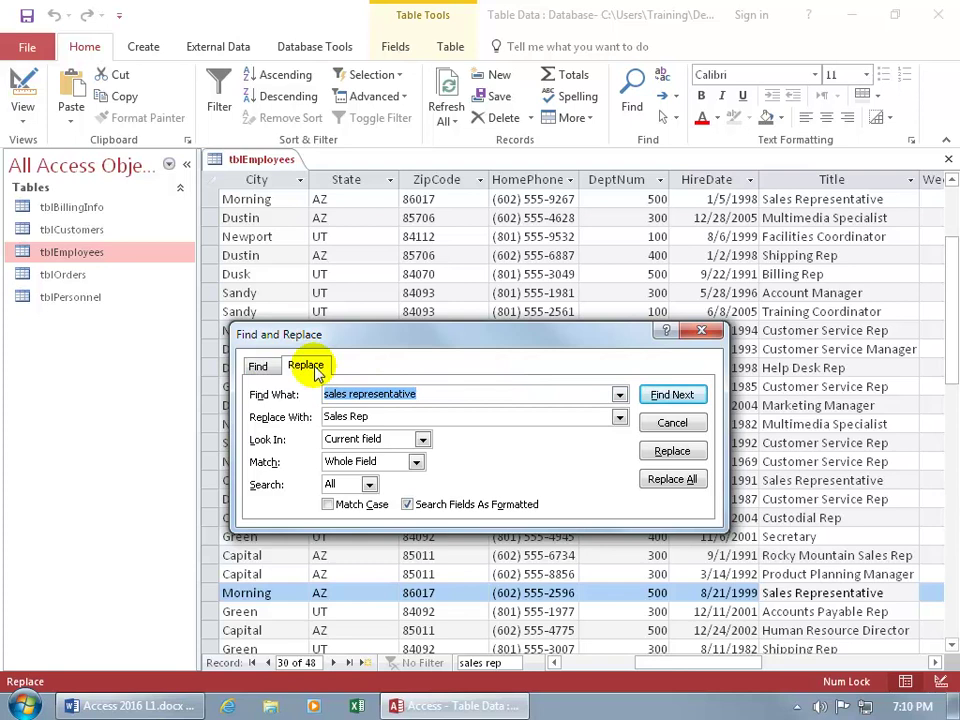
click(699, 331)
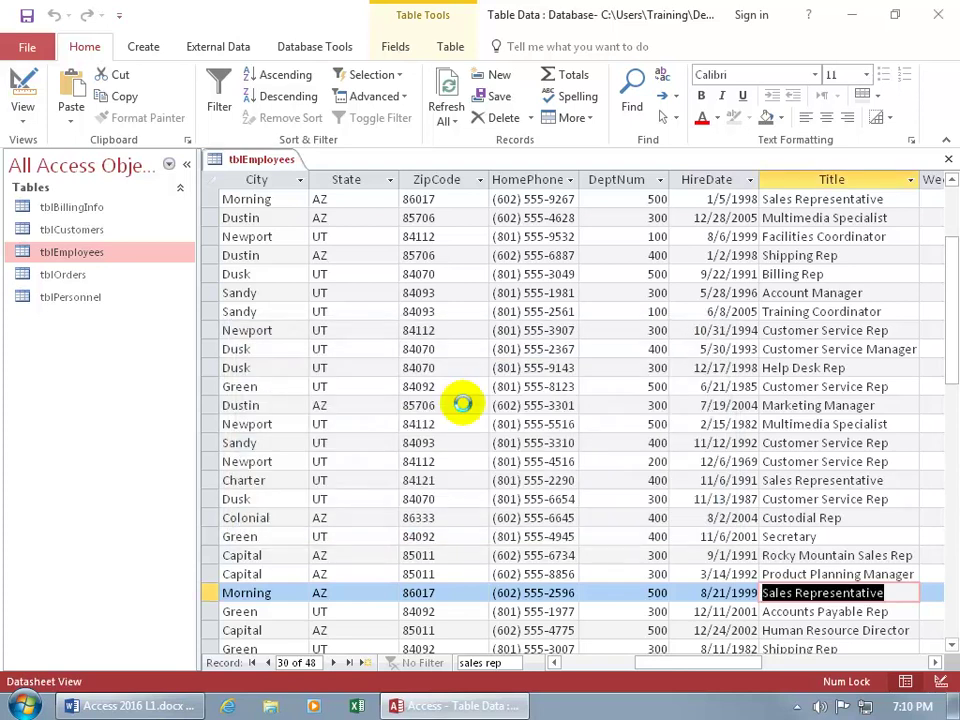
key(ctrl+h)
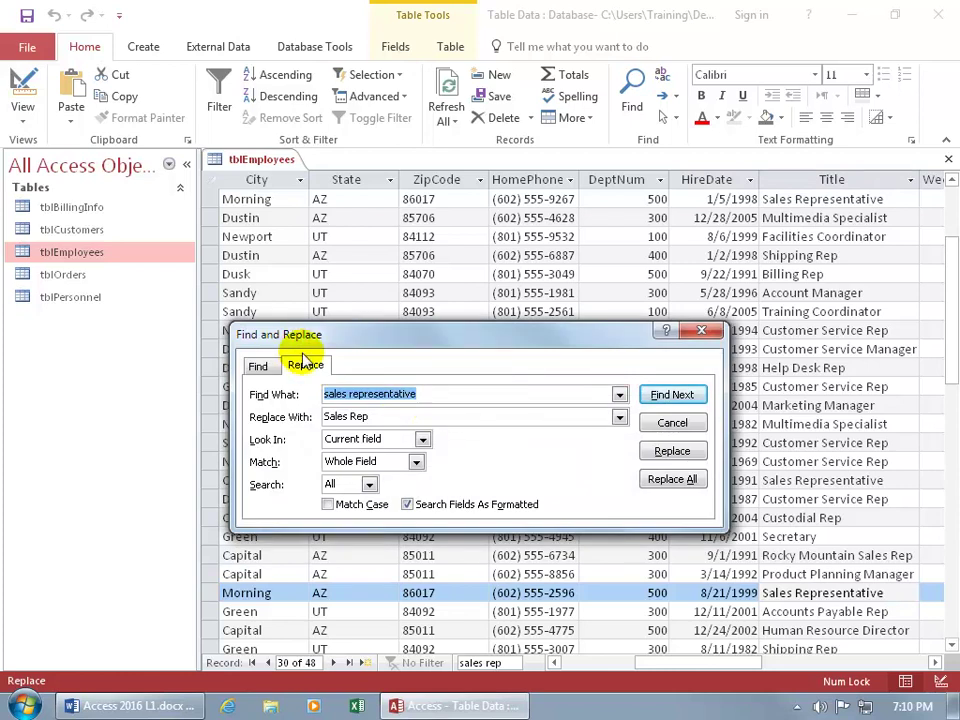
click(665, 397)
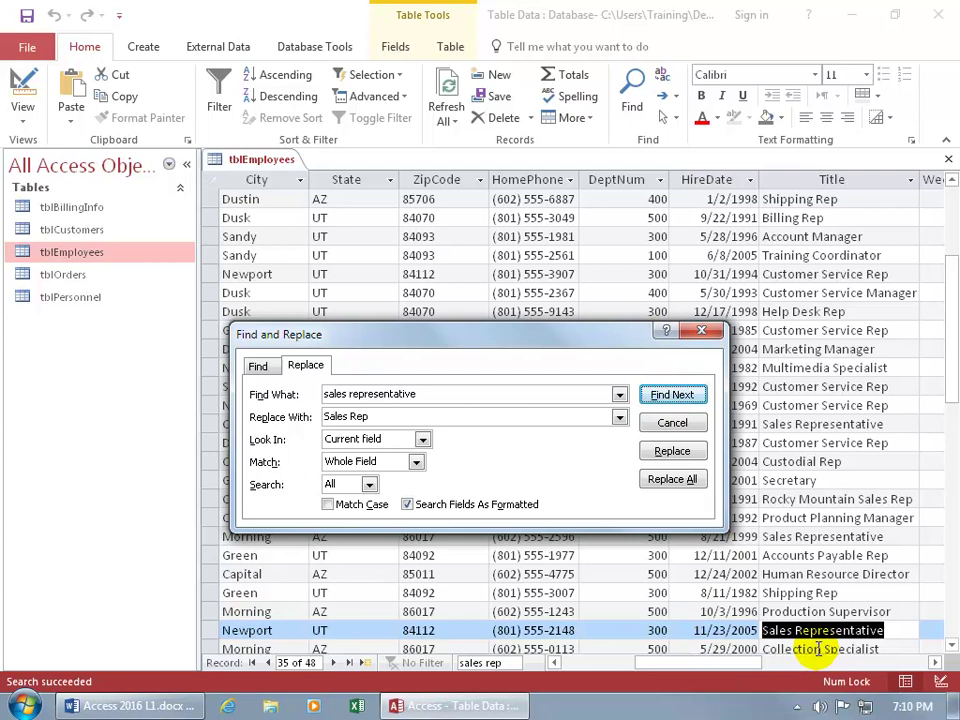
click(672, 452)
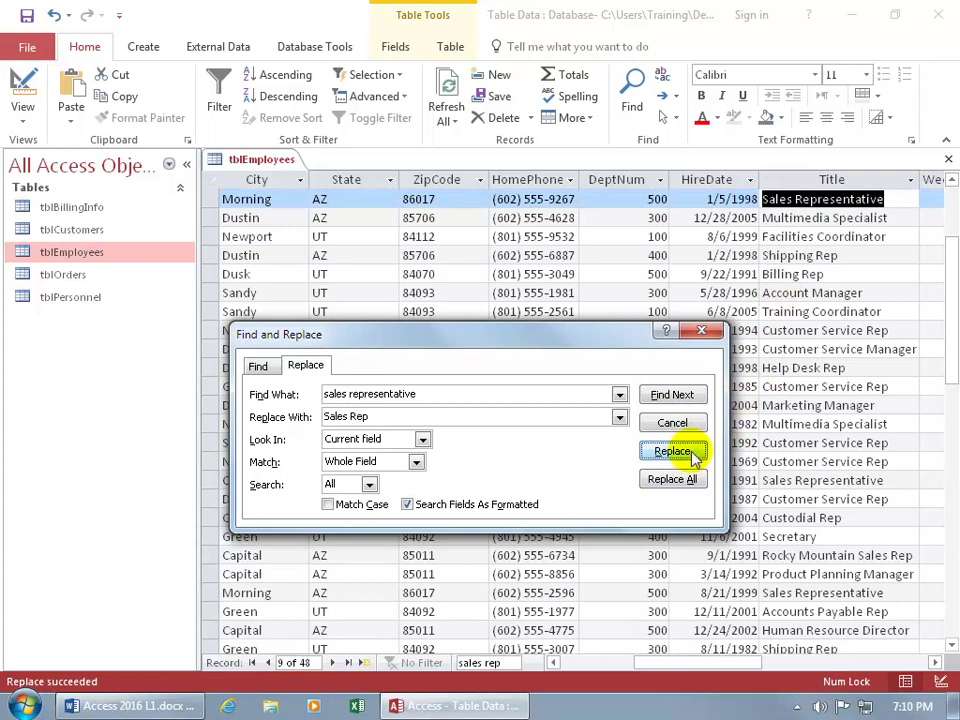
click(676, 480)
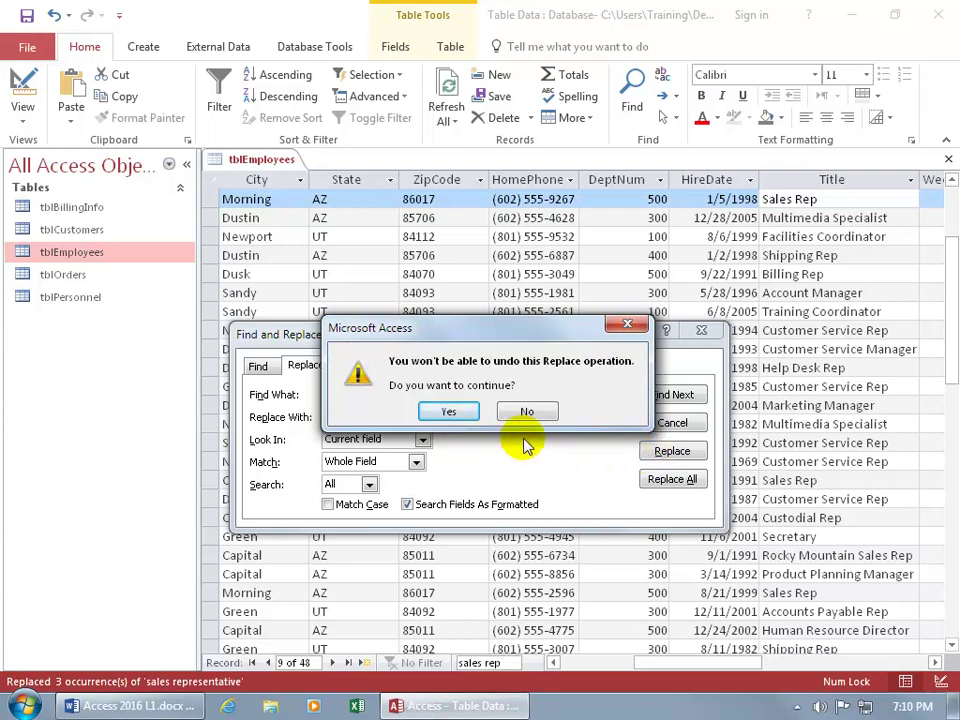
Confirm the replacement, step through each 'sales rep' match, then close Find and Replace.
click(450, 411)
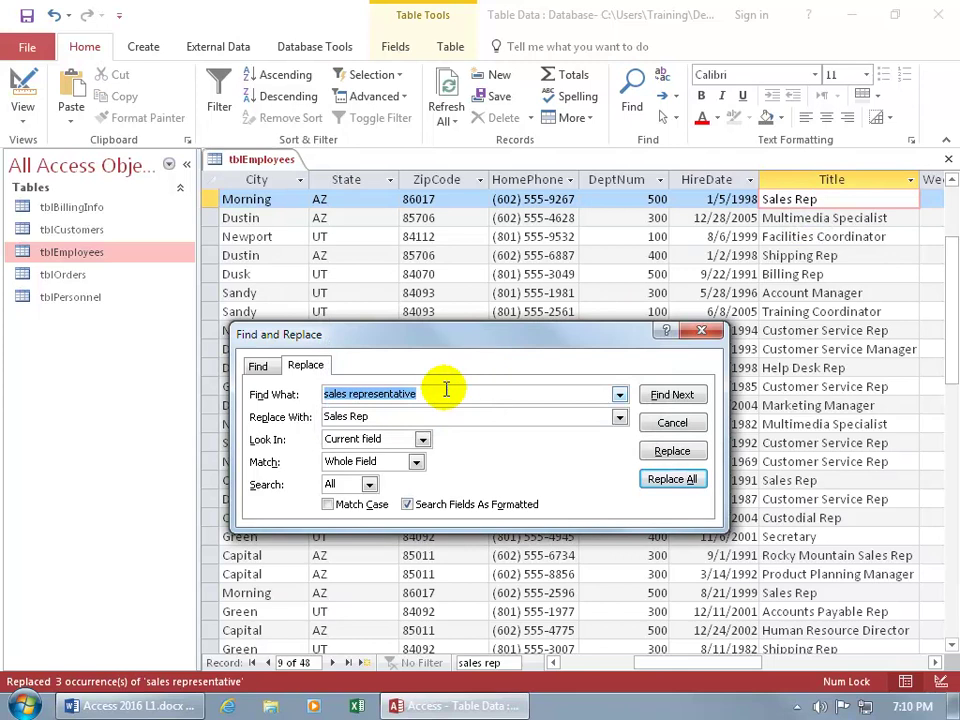
text(sales )
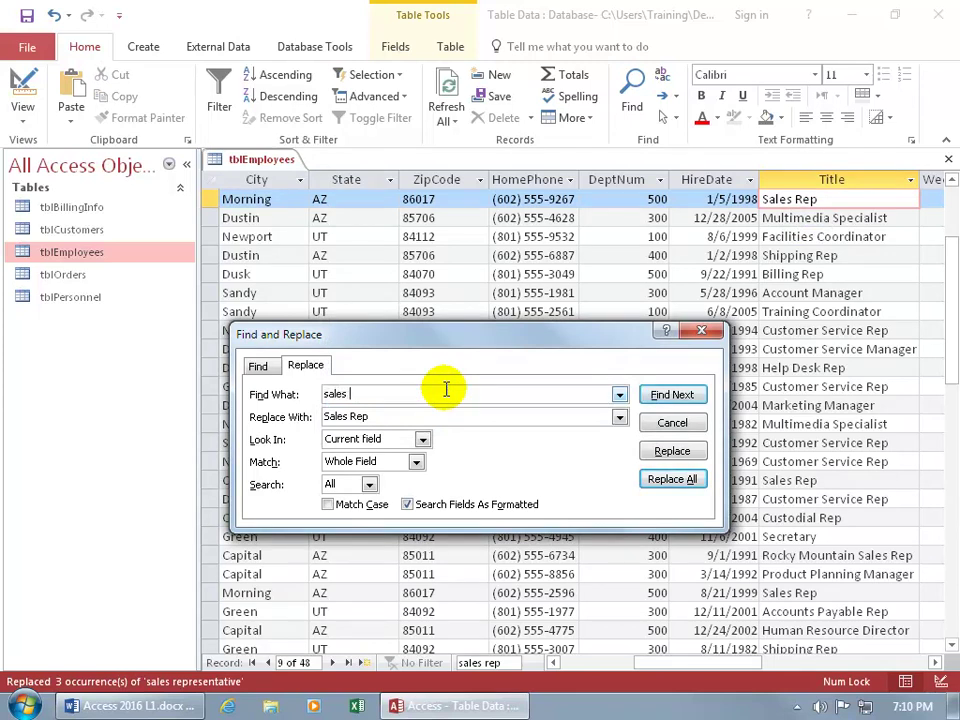
text(rep)
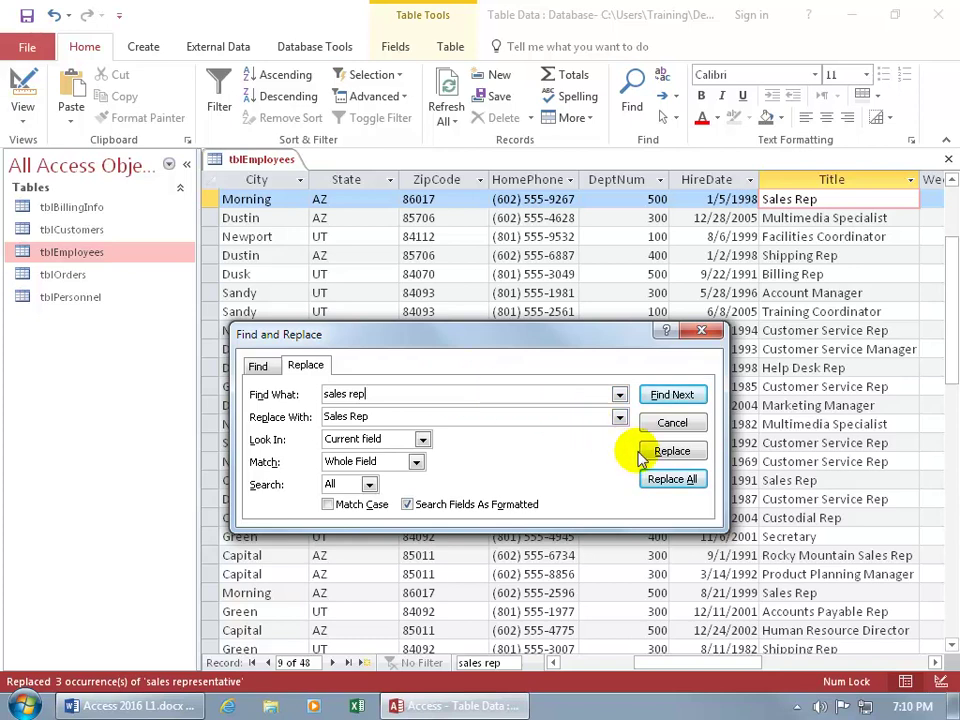
click(671, 396)
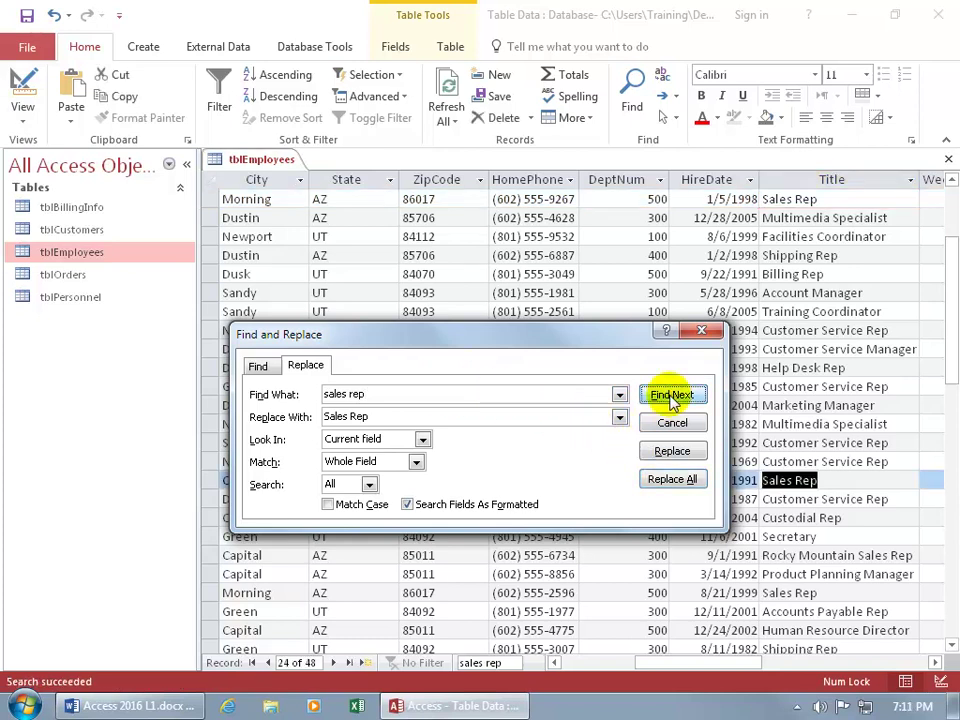
click(678, 395)
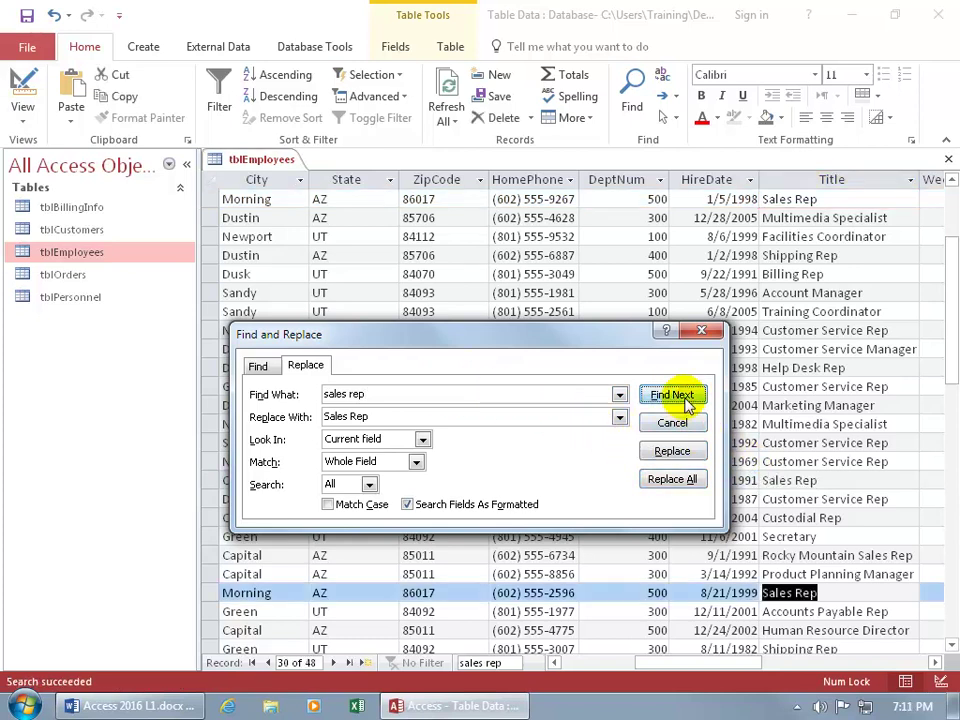
click(683, 396)
click(683, 396)
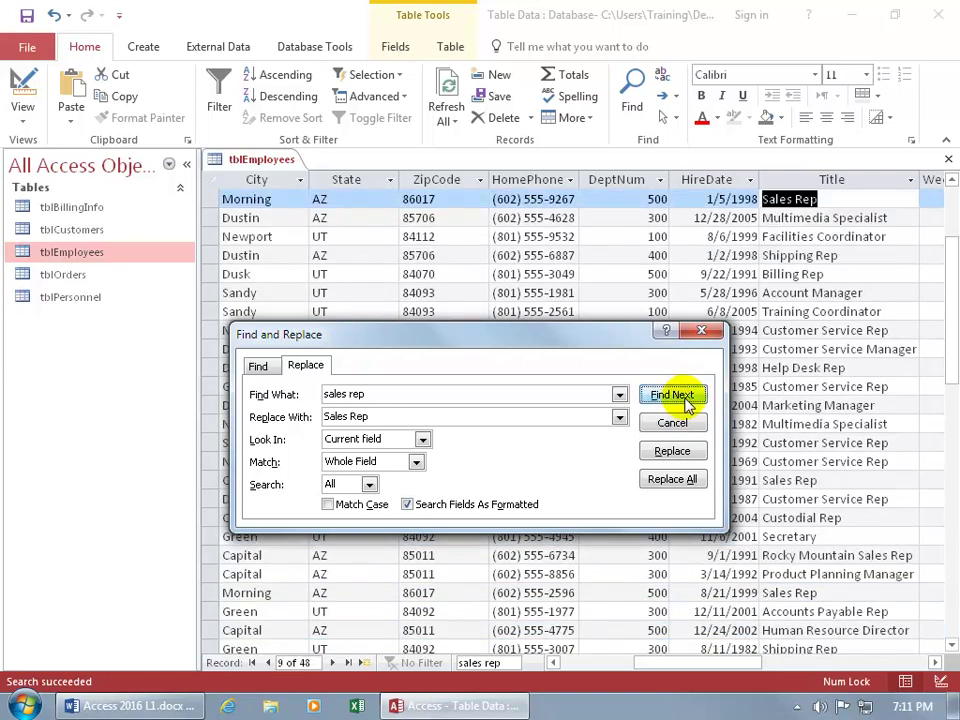
click(703, 333)
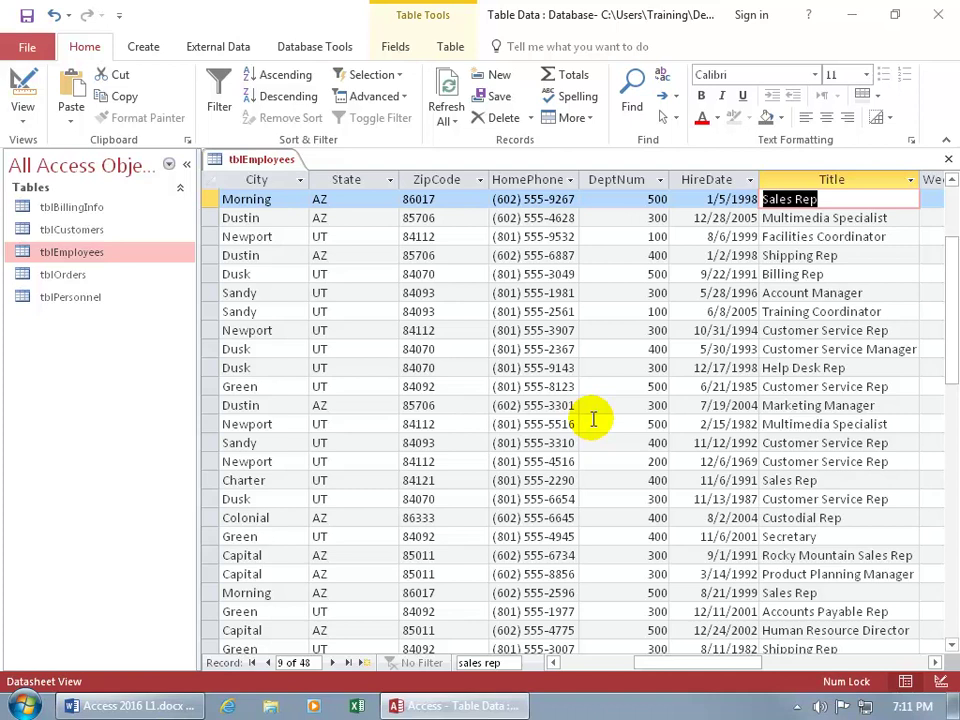
Jump to the end of tblEmployees and select record 48, the Fun, UT employee.
key(ctrl+plus)
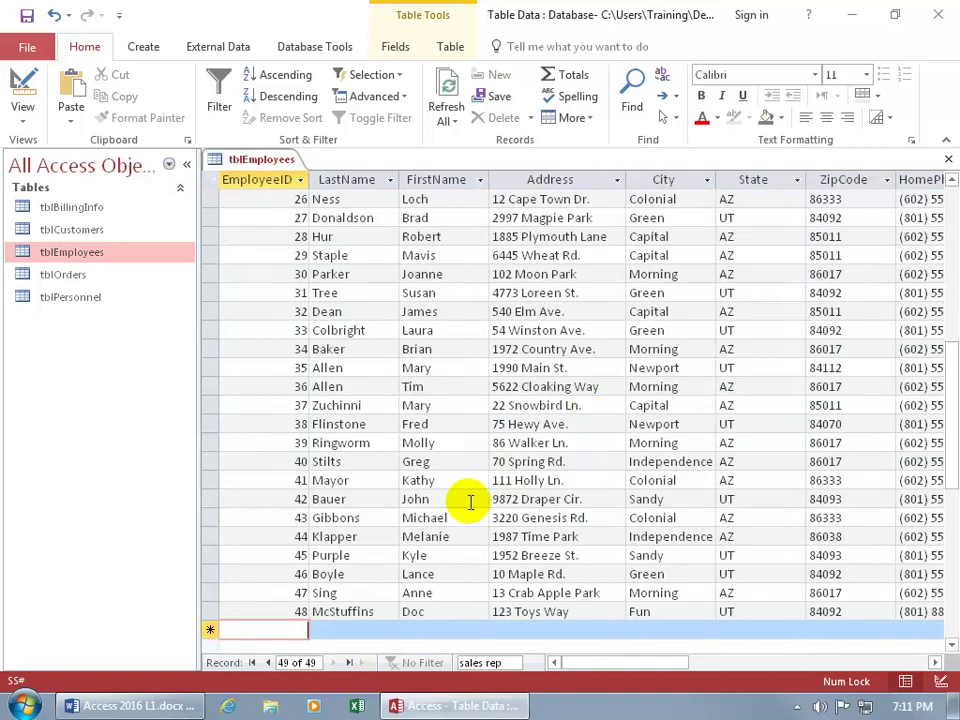
scroll(461, 514, down, 2)
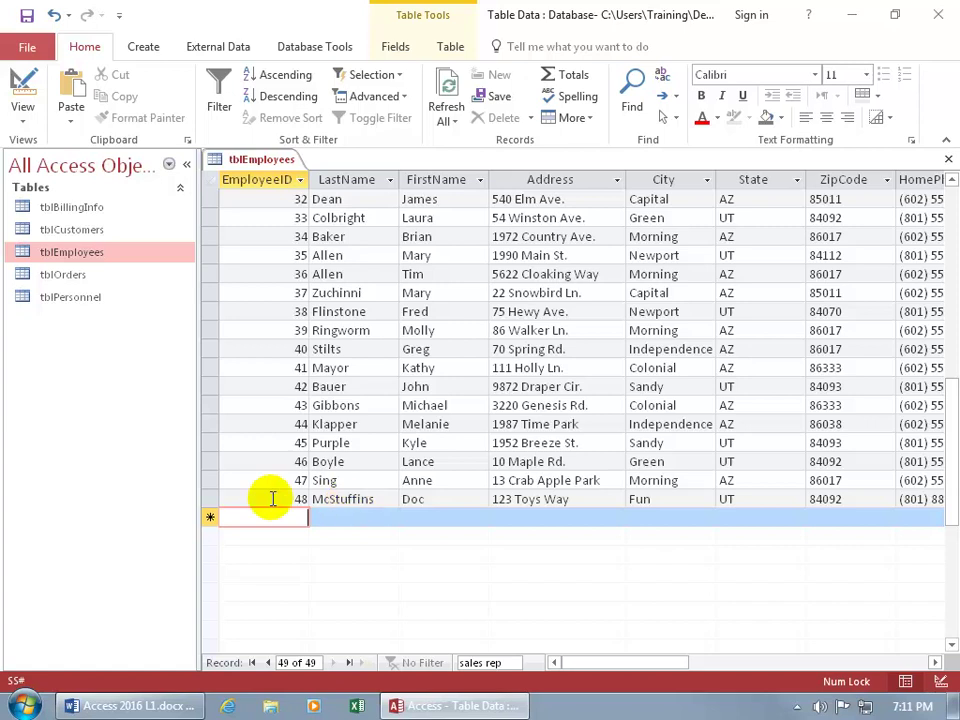
click(210, 497)
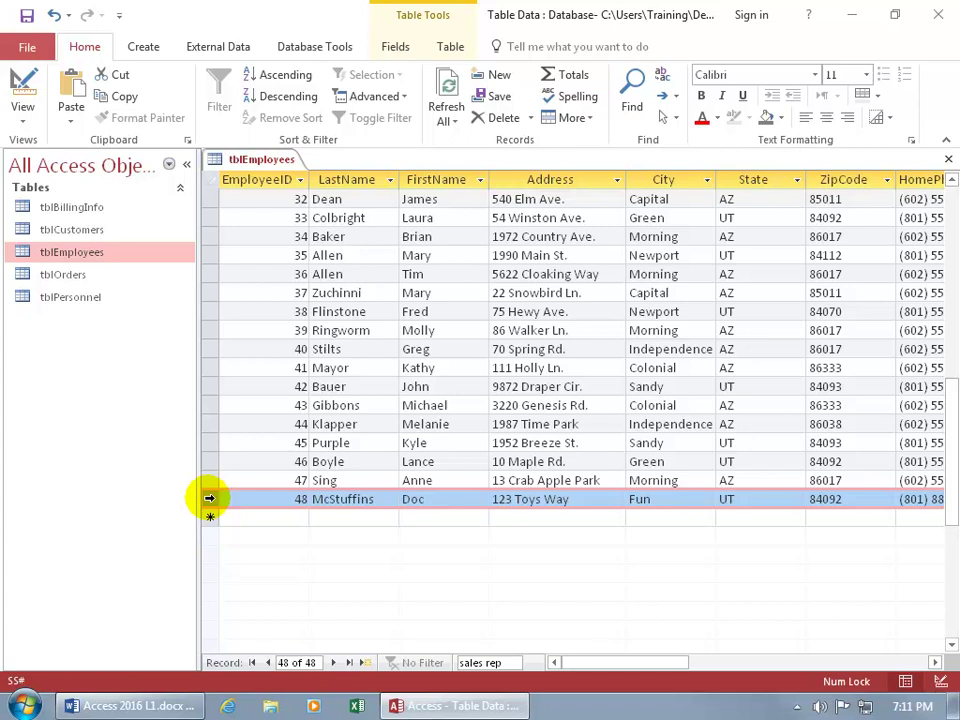
After one cancelled attempt, reselect record 48 and permanently delete it, leaving EmployeeID 47 last.
key(Delete)
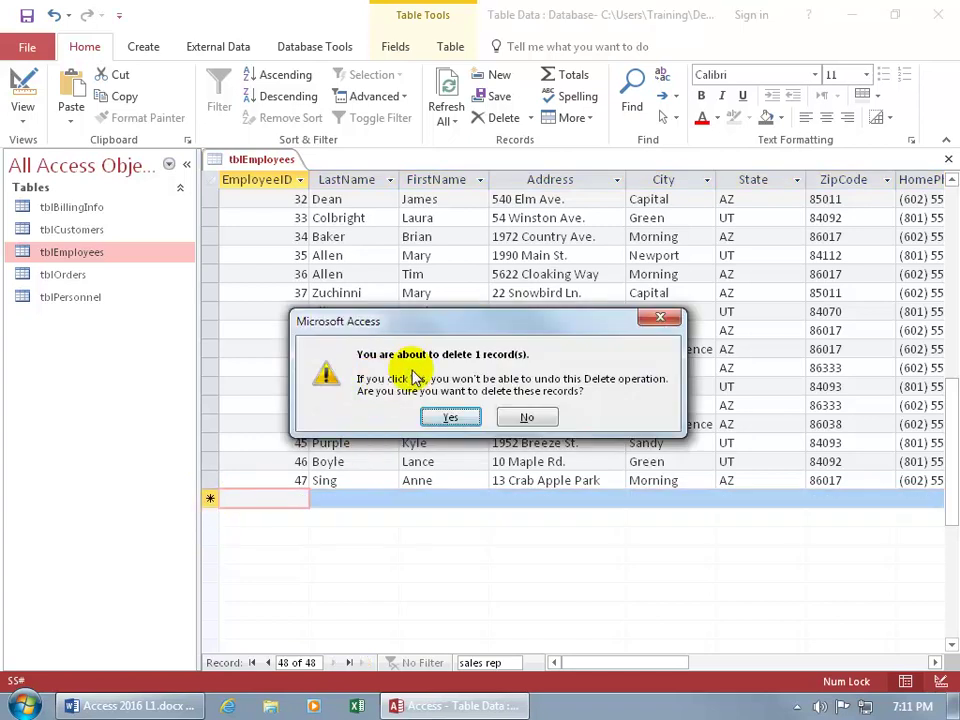
click(515, 415)
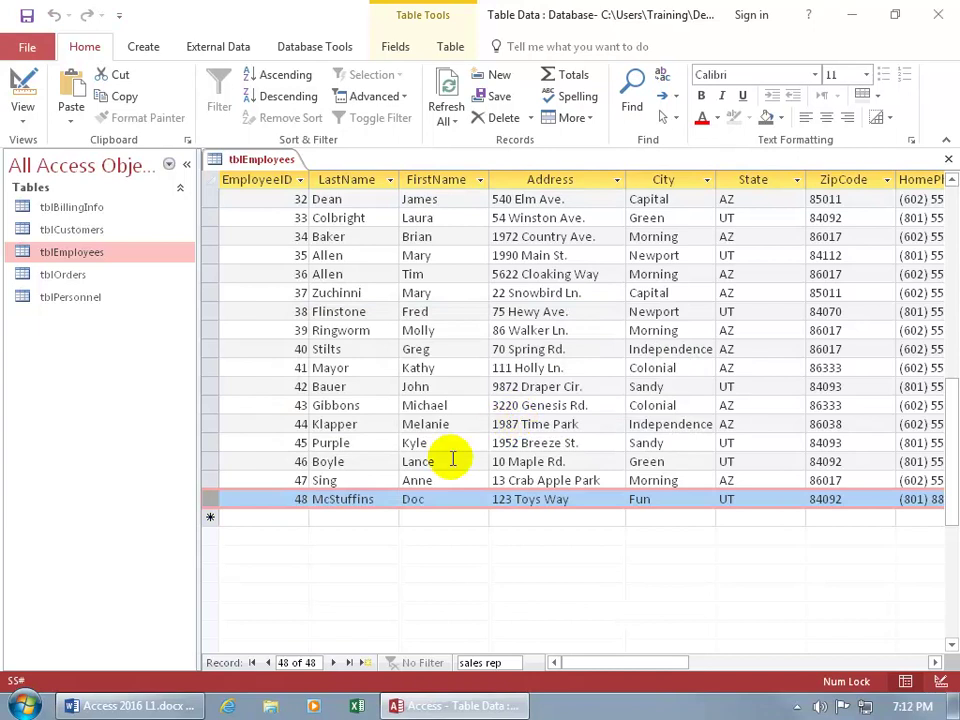
right_click(210, 499)
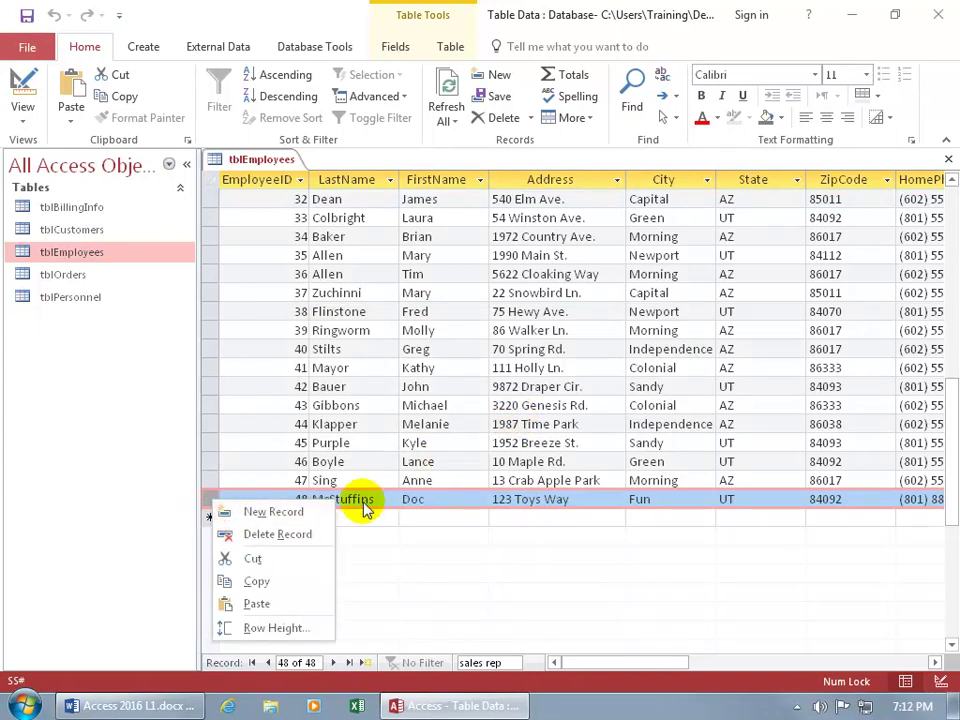
click(209, 499)
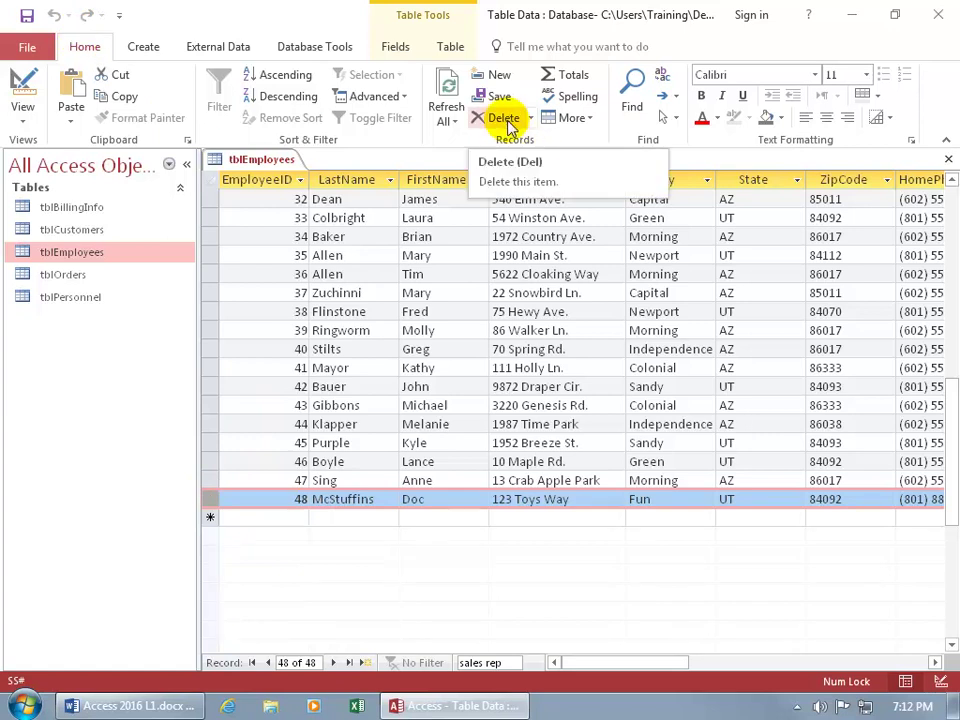
click(365, 499)
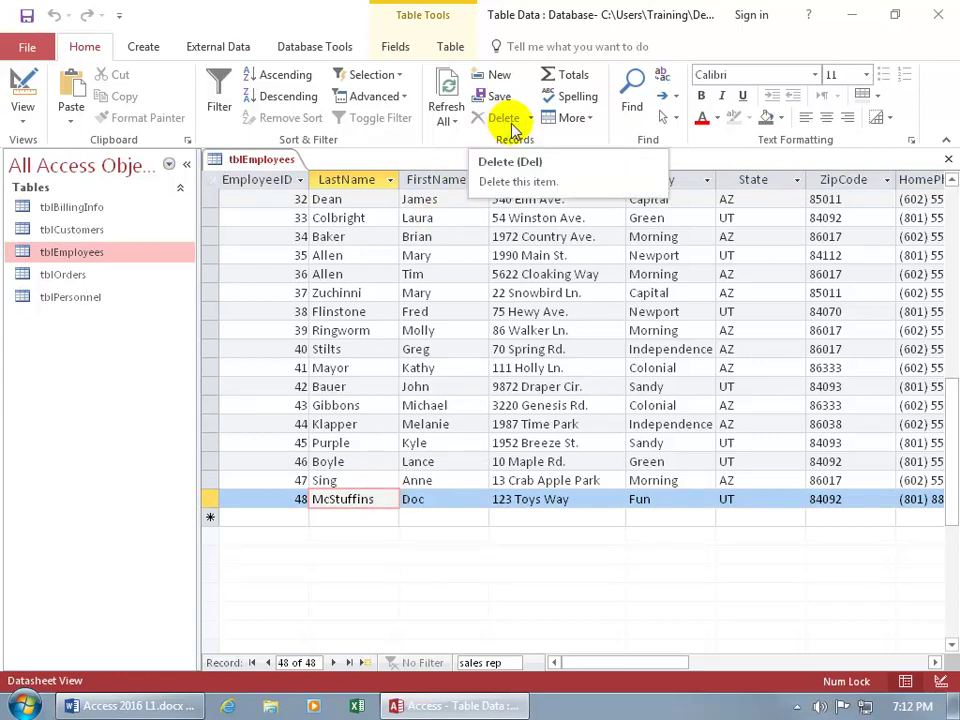
click(529, 119)
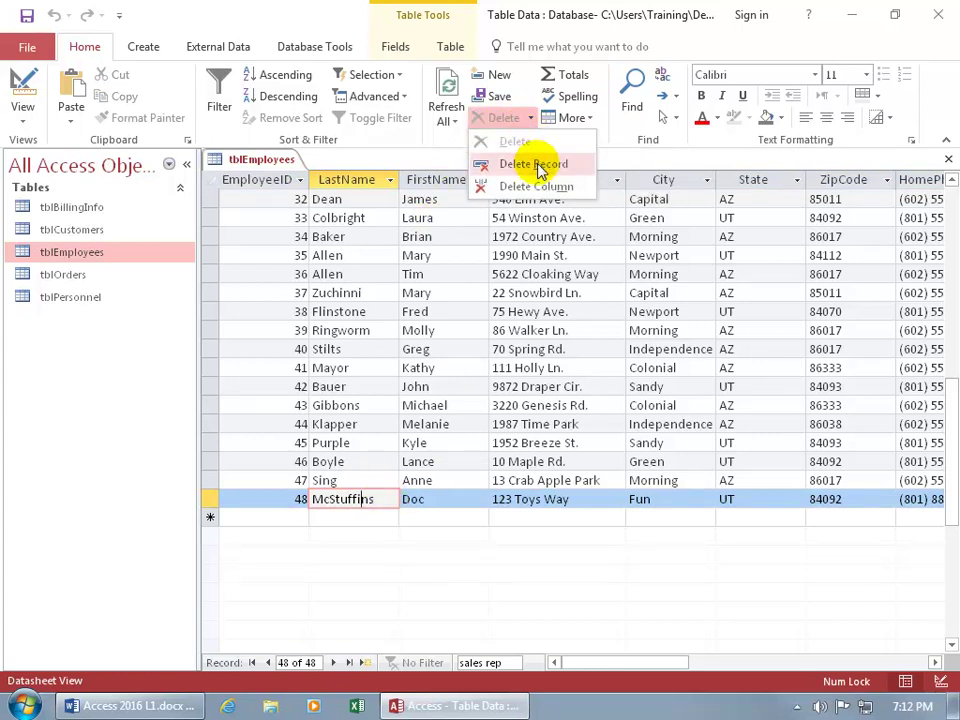
click(355, 499)
key(Delete)
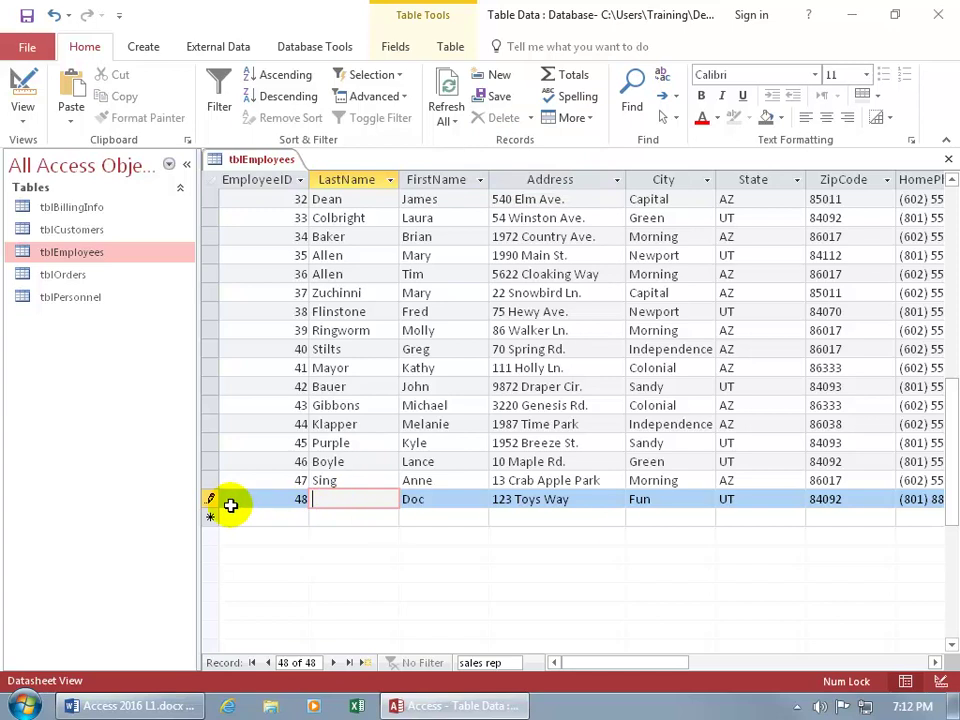
key(Escape)
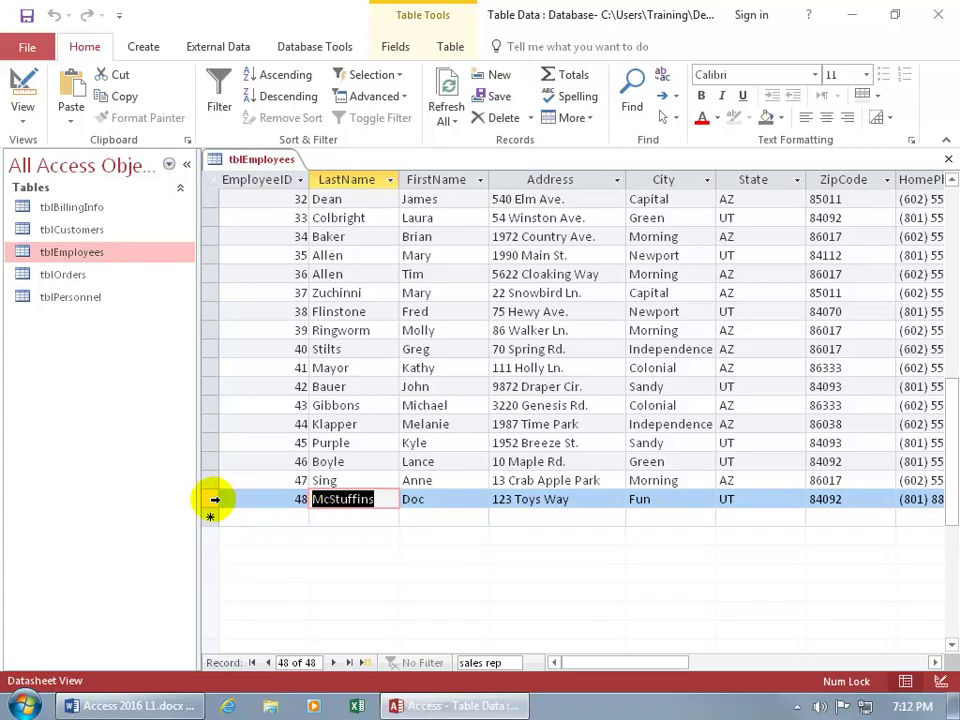
click(207, 498)
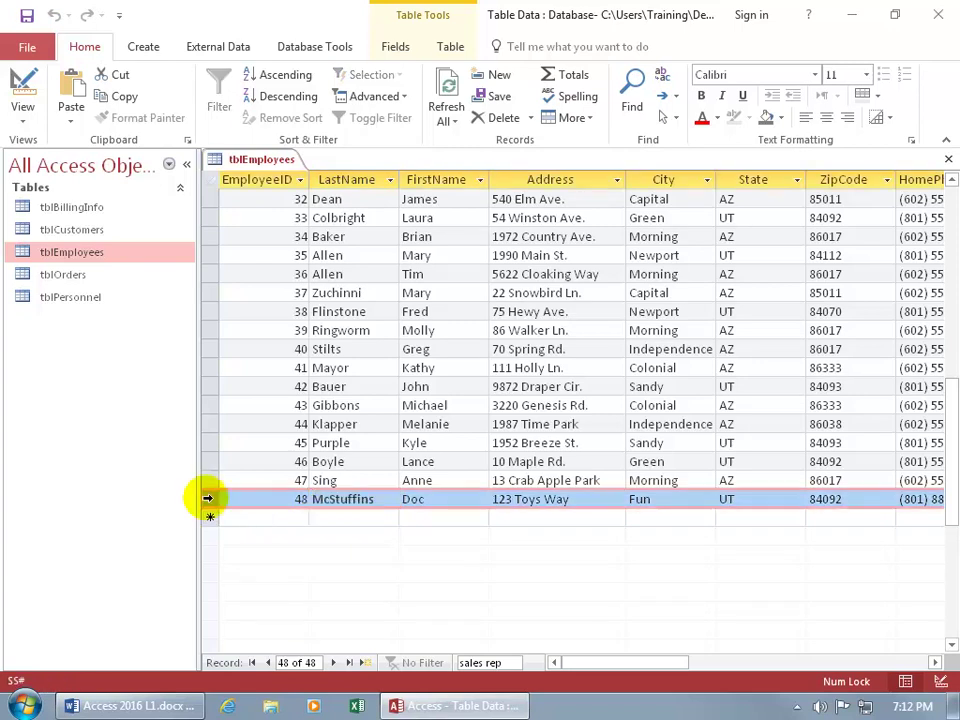
key(Delete)
click(443, 414)
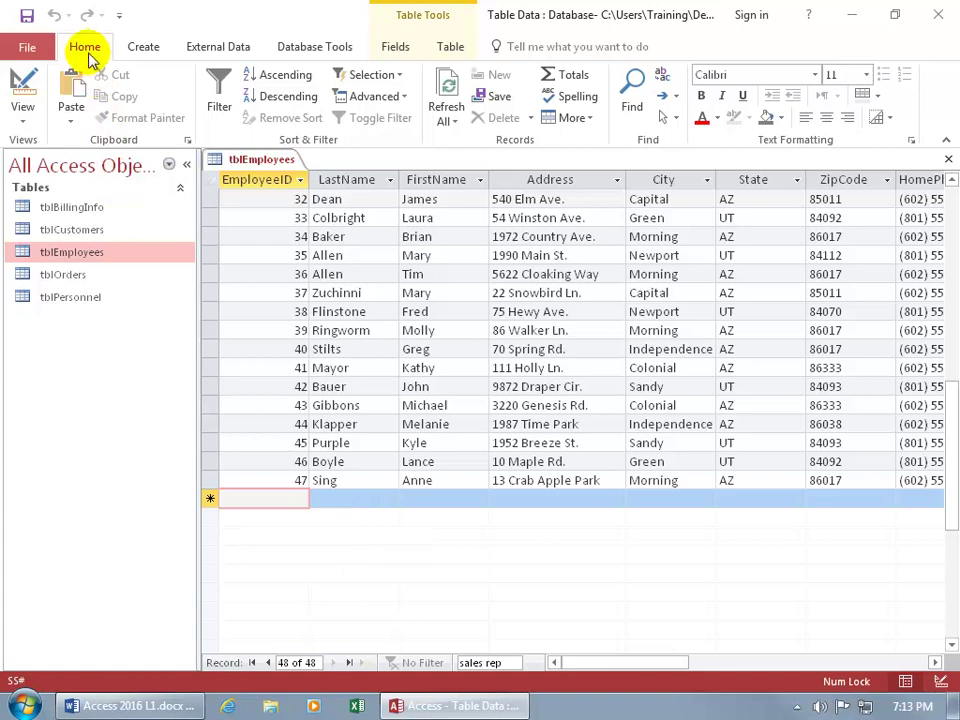
Turn on the Totals row and scroll right toward the WeeklyHours and HourlyRate columns.
click(573, 77)
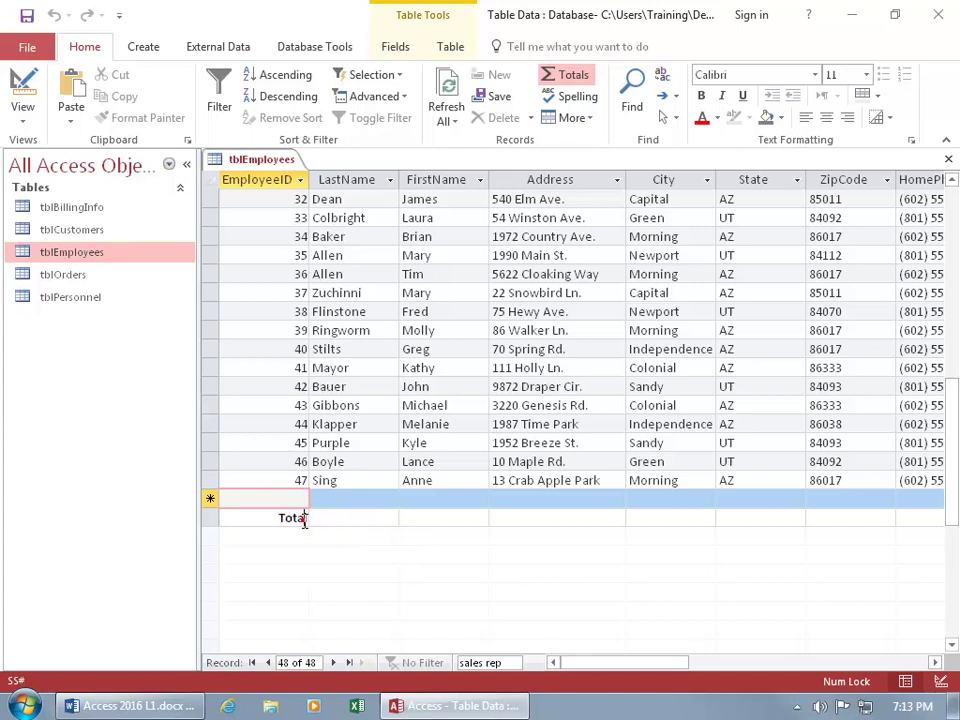
click(303, 519)
click(229, 517)
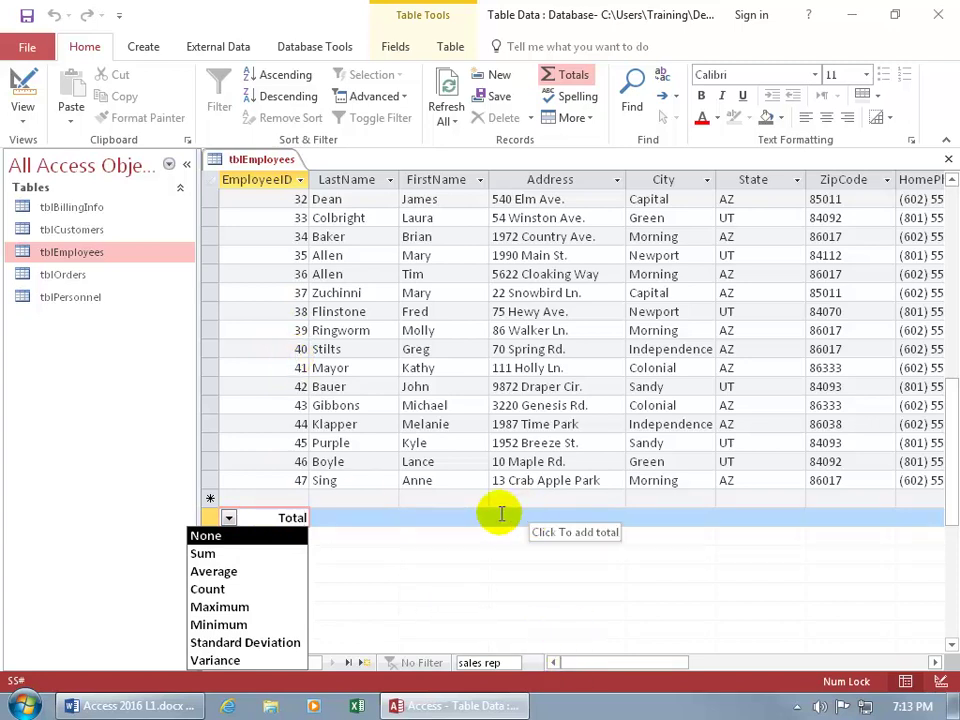
click(609, 662)
drag(612, 667, 664, 664)
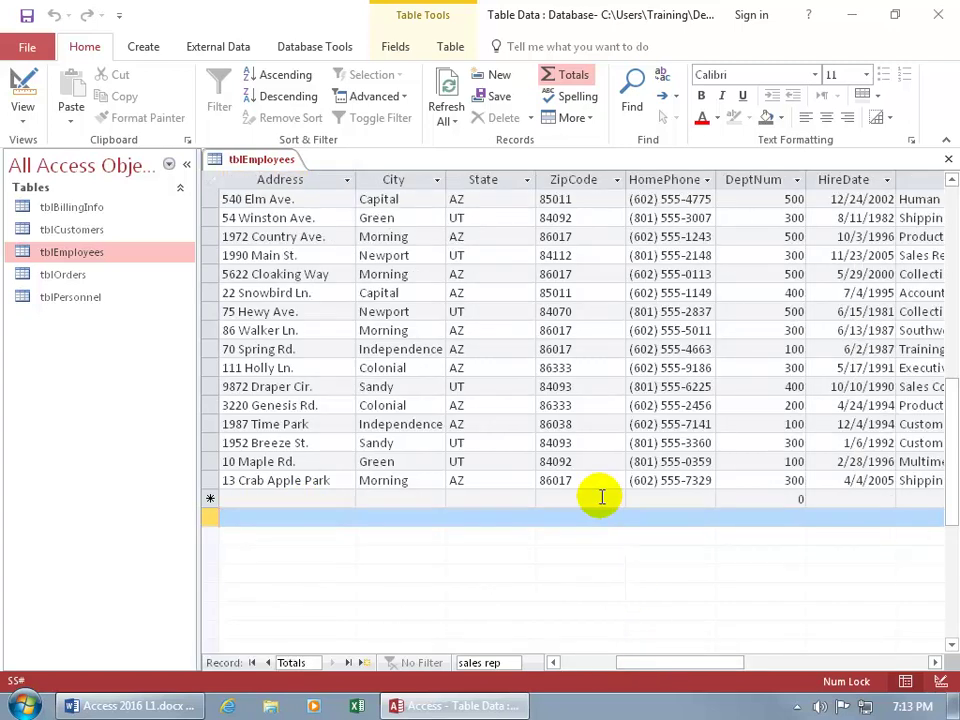
drag(654, 668, 735, 671)
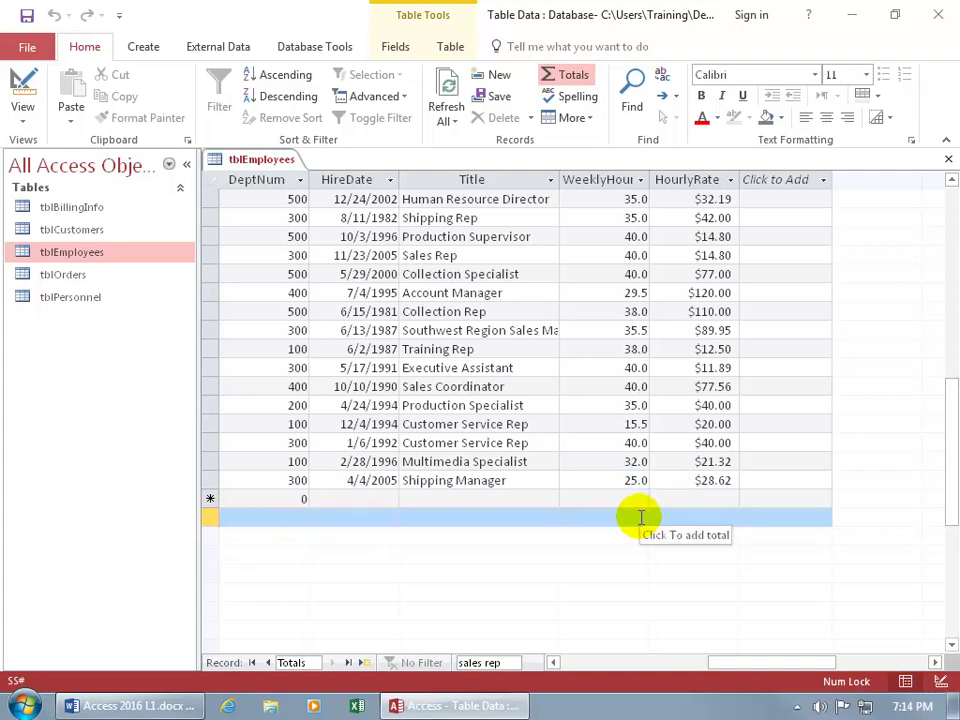
Set the WeeklyHours total to Average, showing 36.8.
click(641, 517)
click(566, 517)
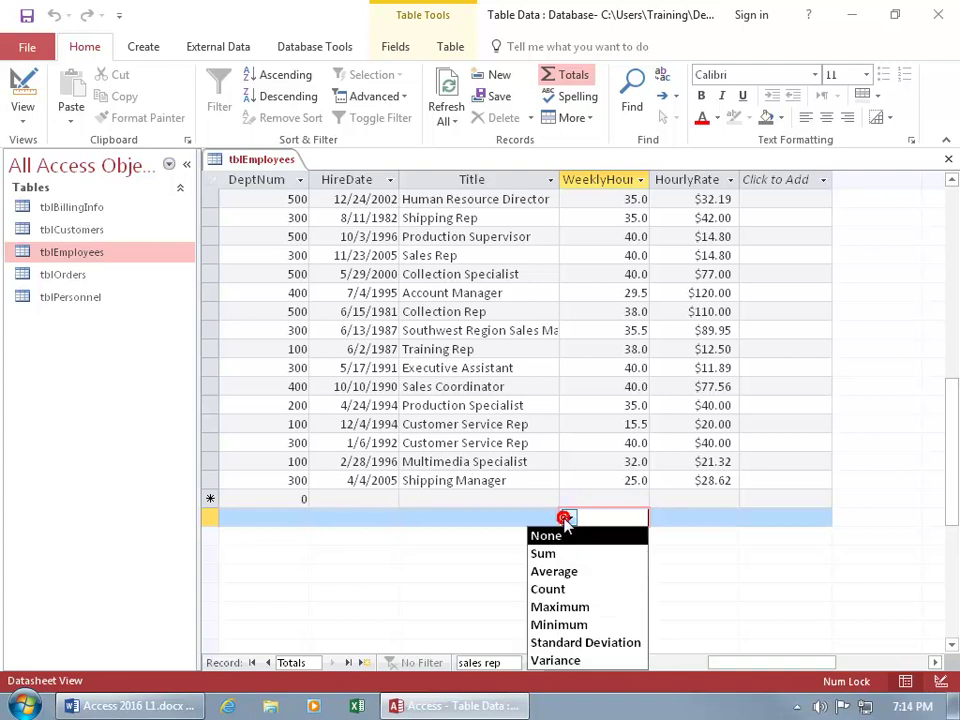
click(566, 572)
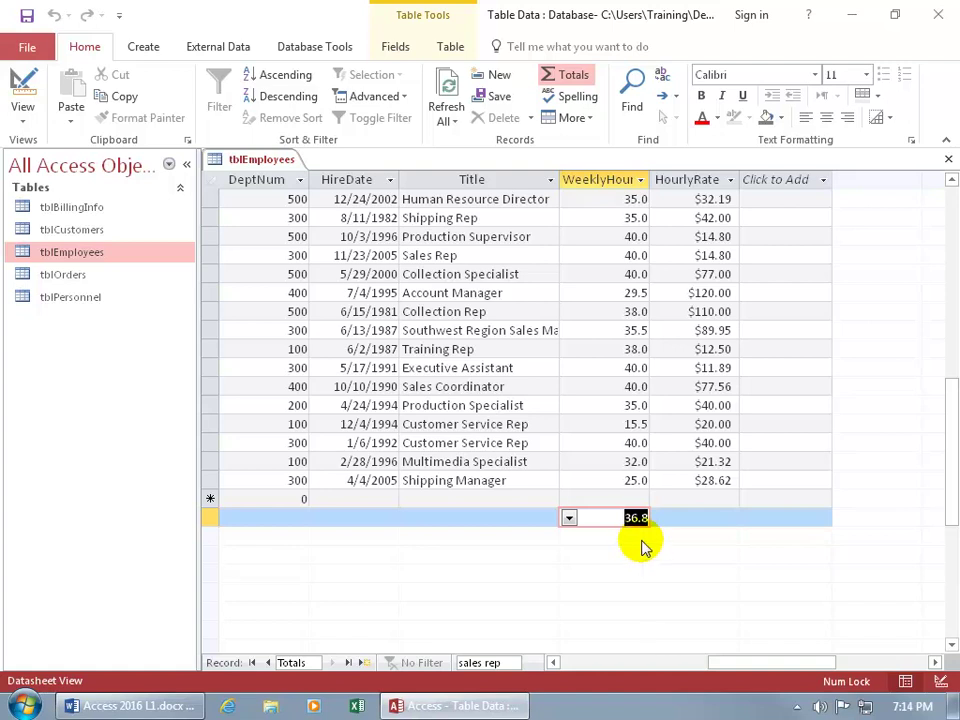
Set the HourlyRate total to Maximum, showing $120.00.
click(718, 518)
click(716, 517)
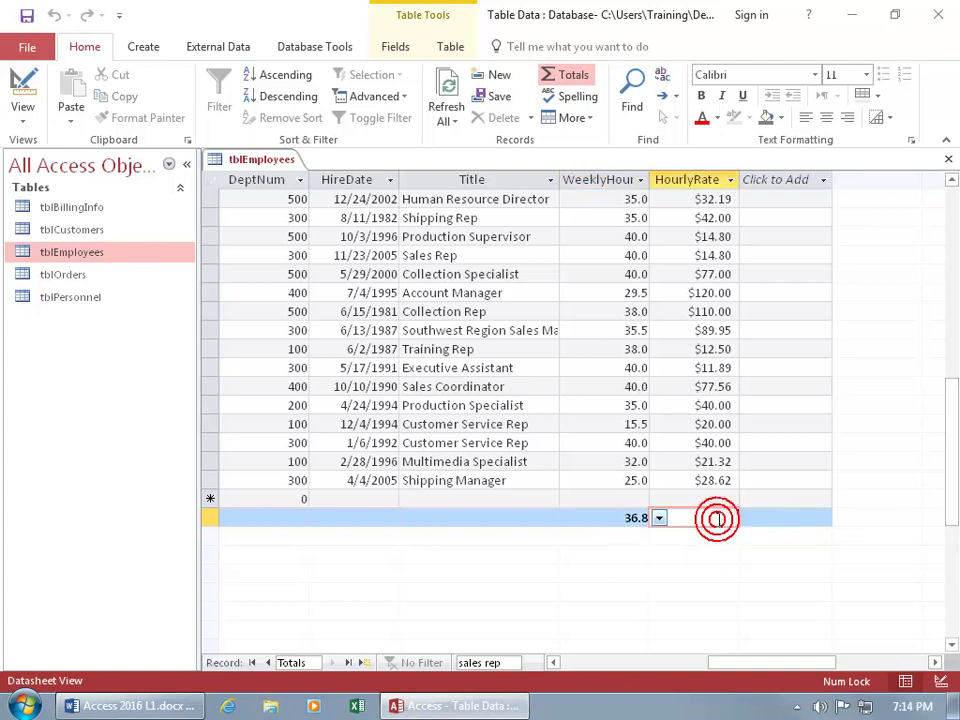
click(660, 518)
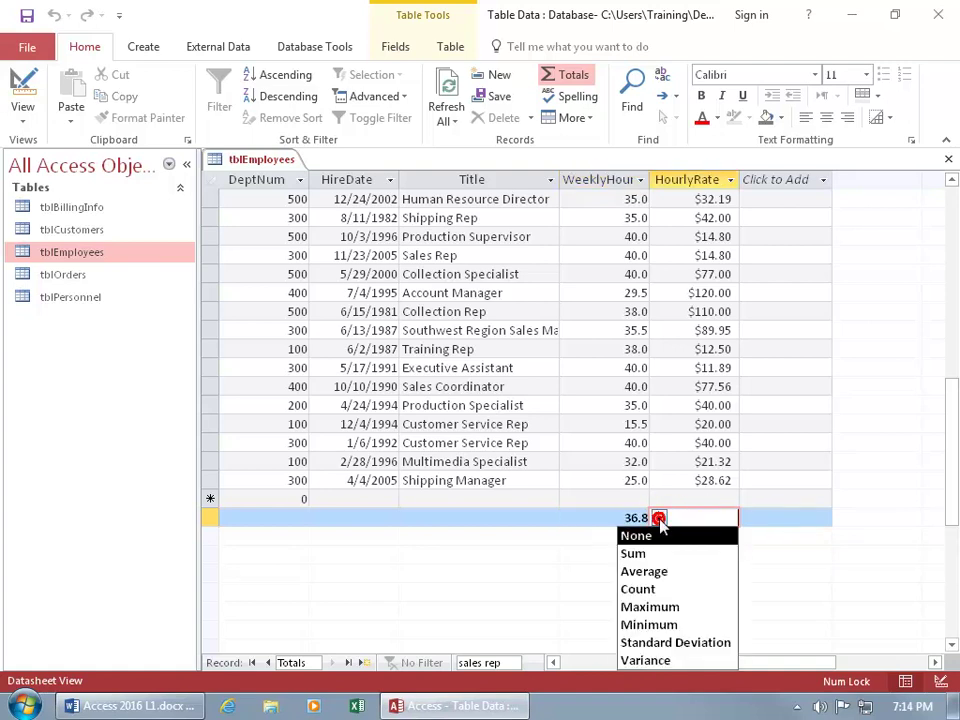
click(664, 609)
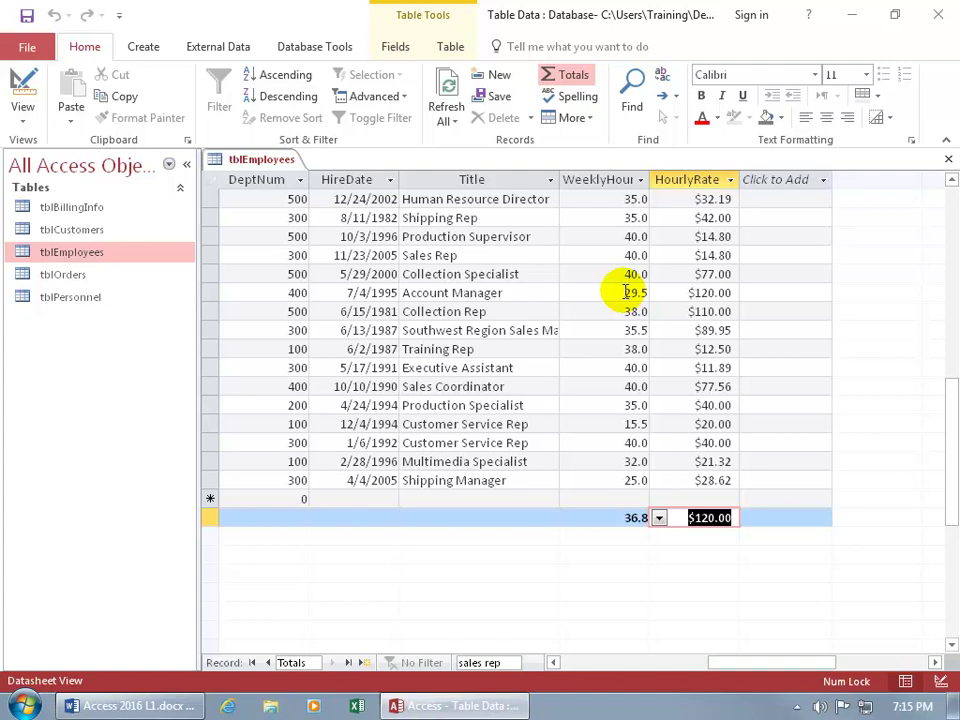
click(575, 480)
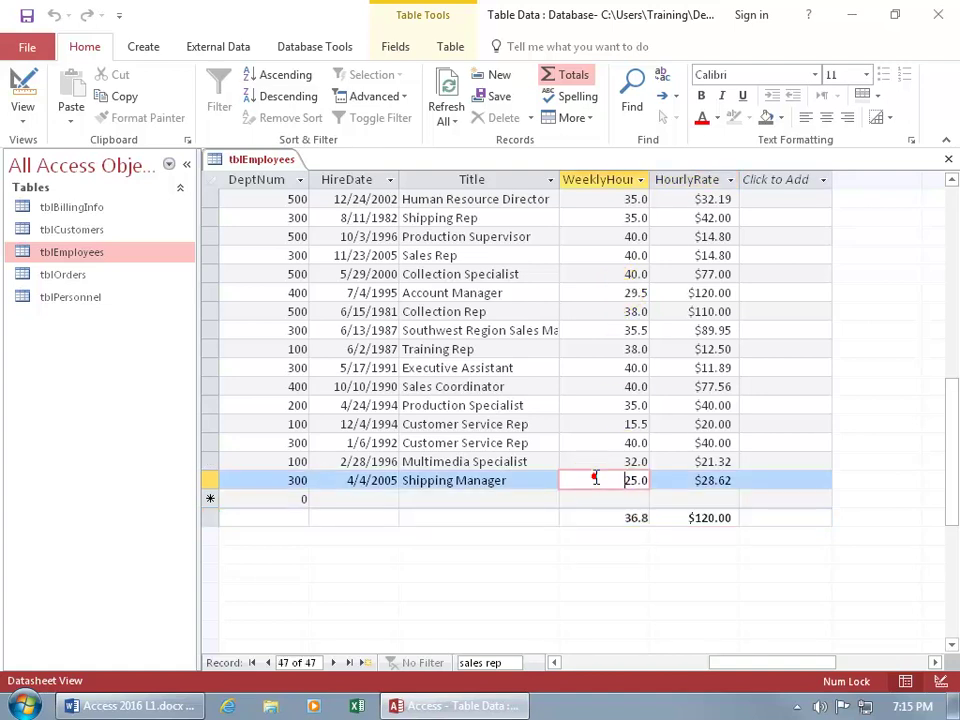
click(708, 517)
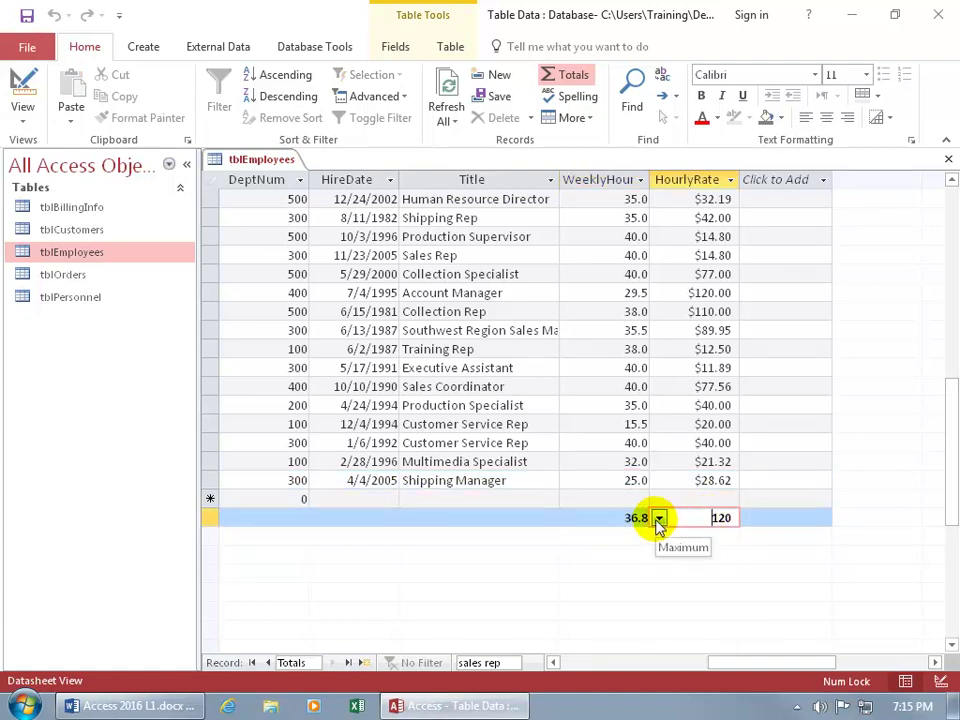